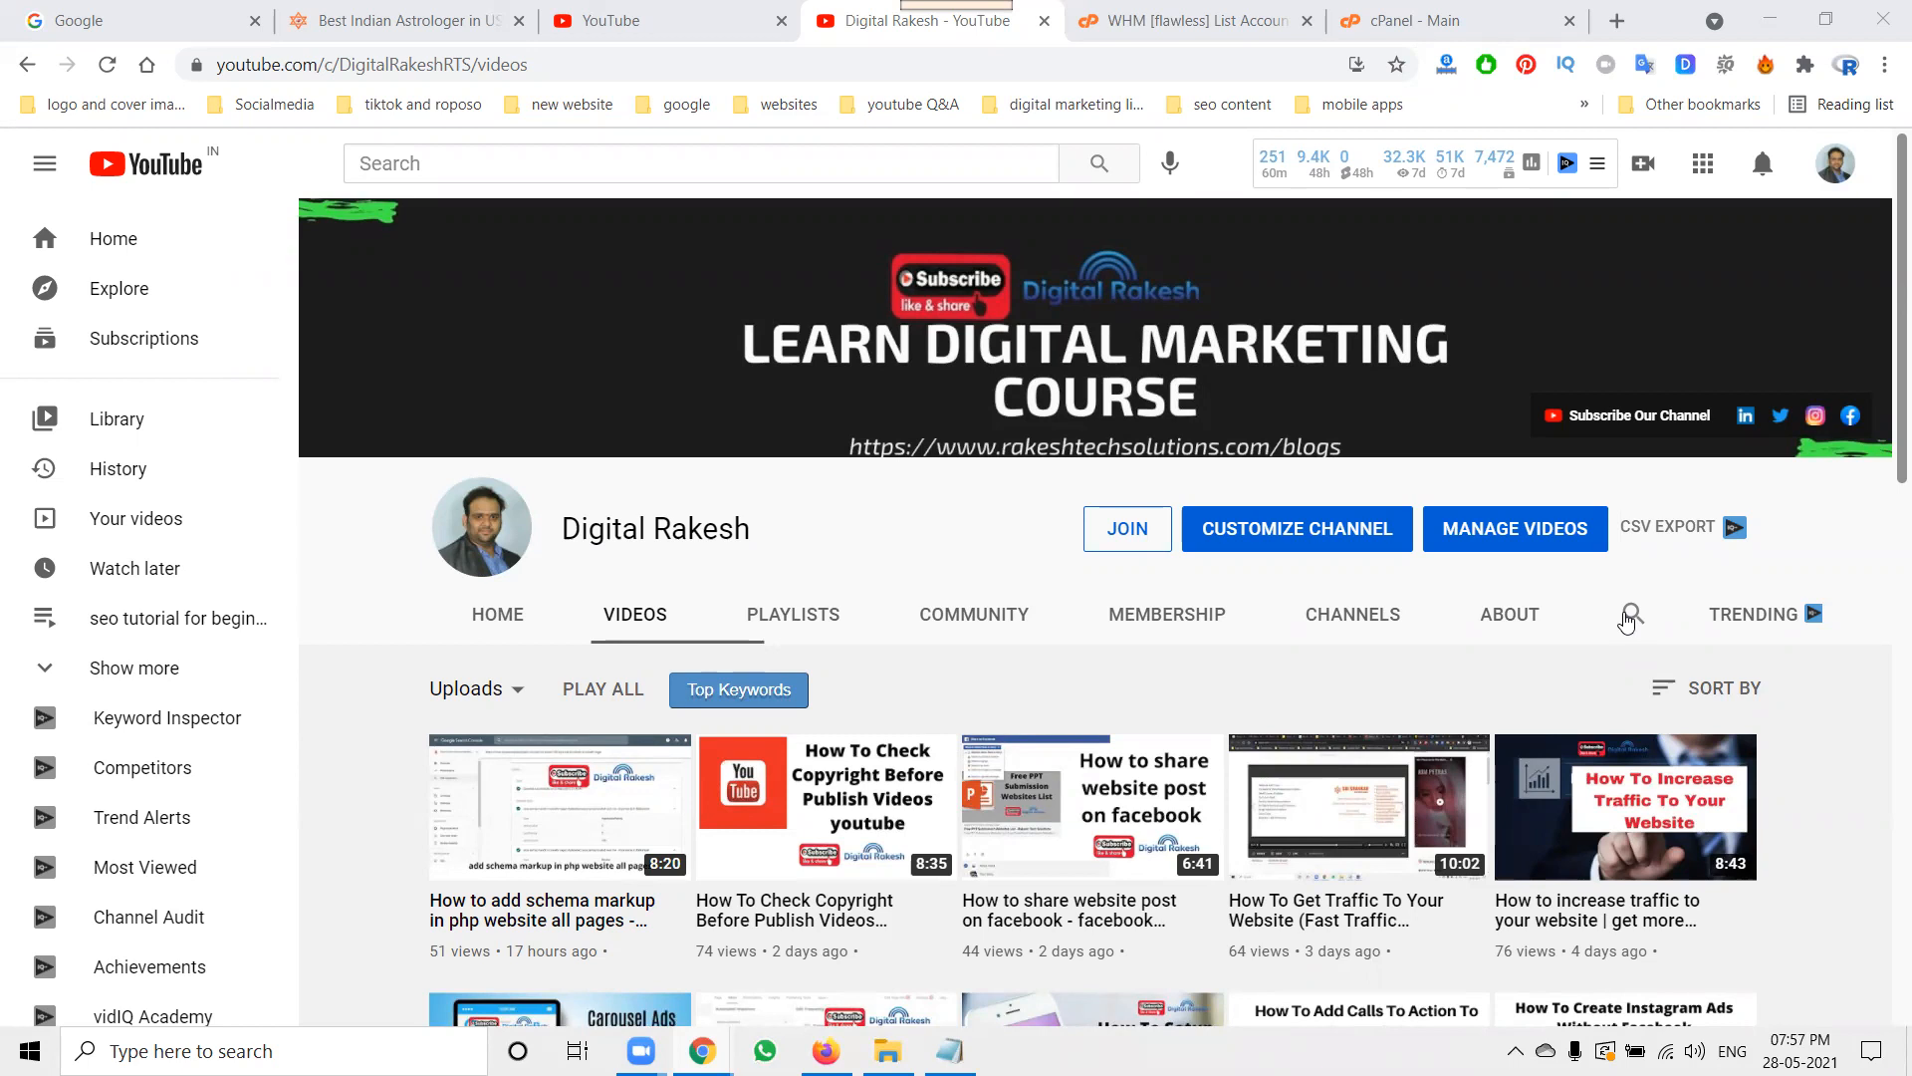
# Step: Open File Manager in the website's cPanel account and go up from public_html to the account's home directory
pyautogui.click(433, 22)
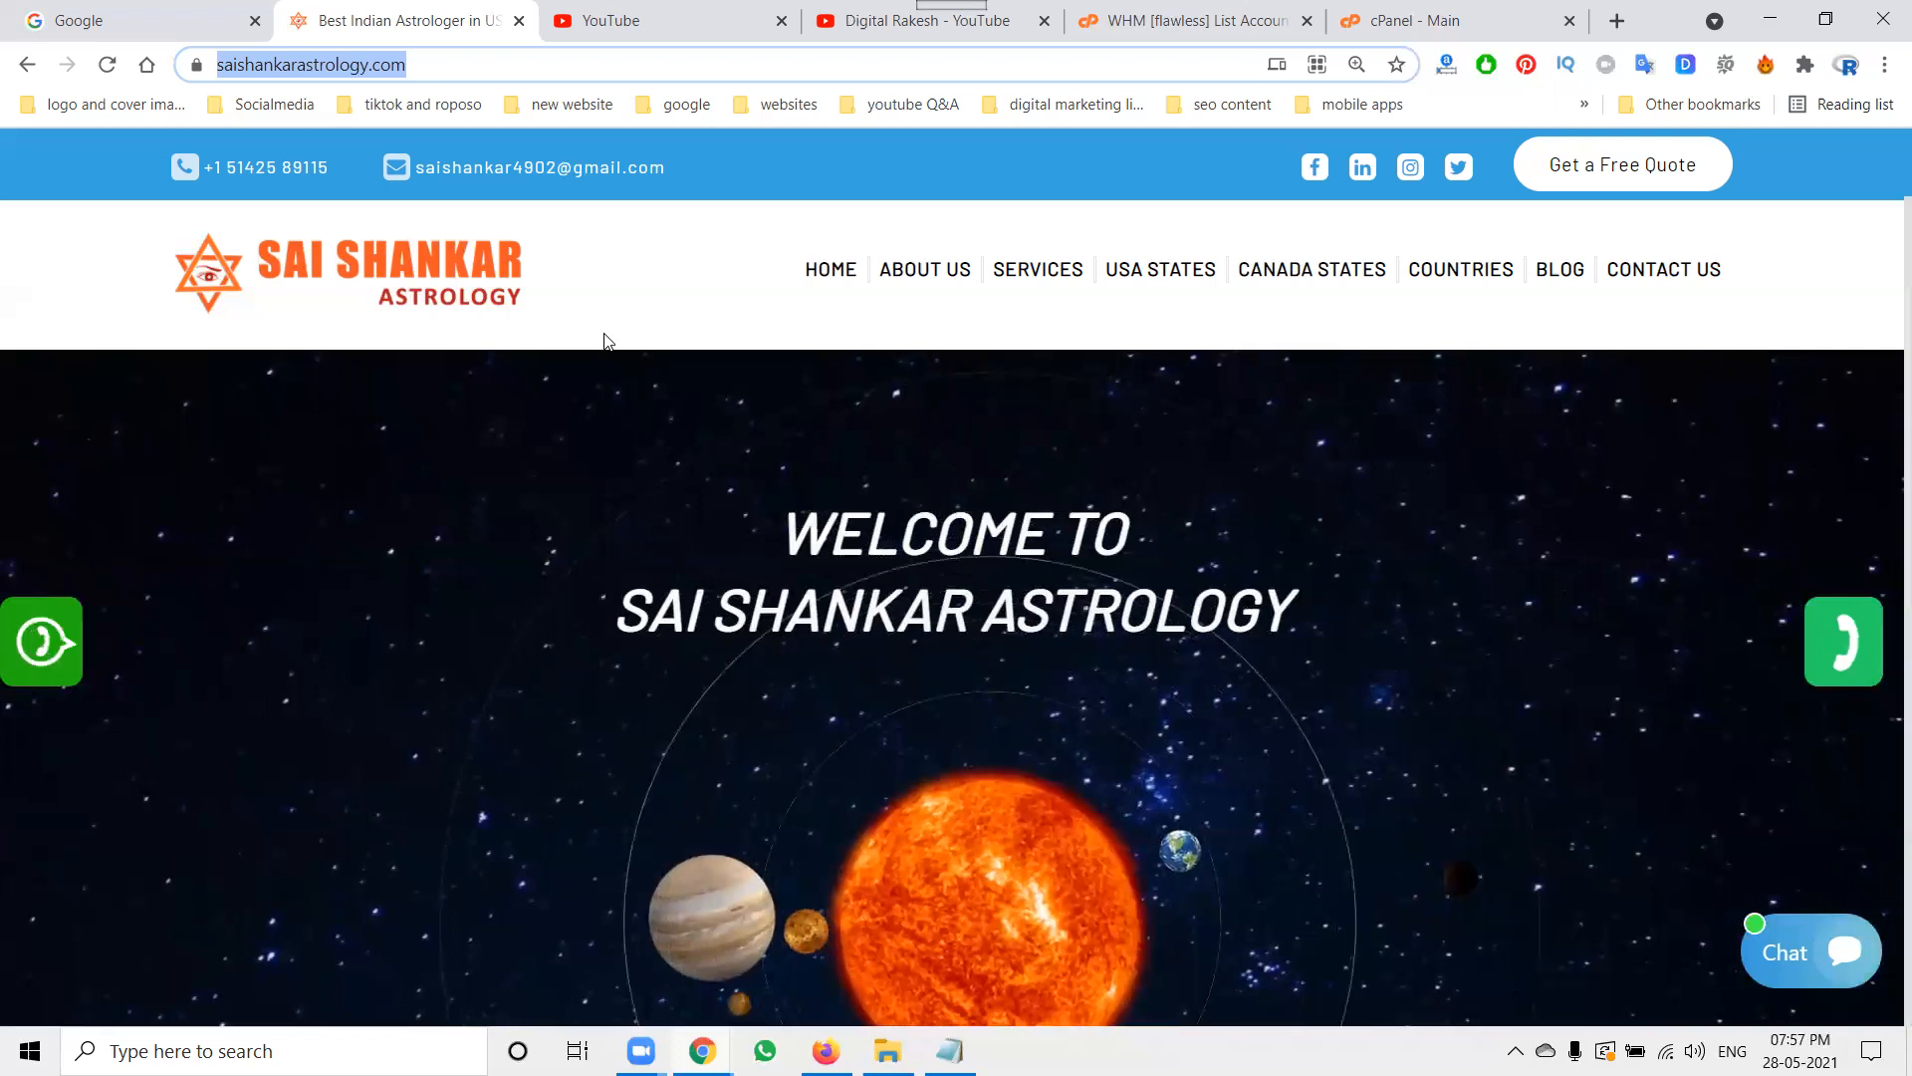
pyautogui.click(1361, 7)
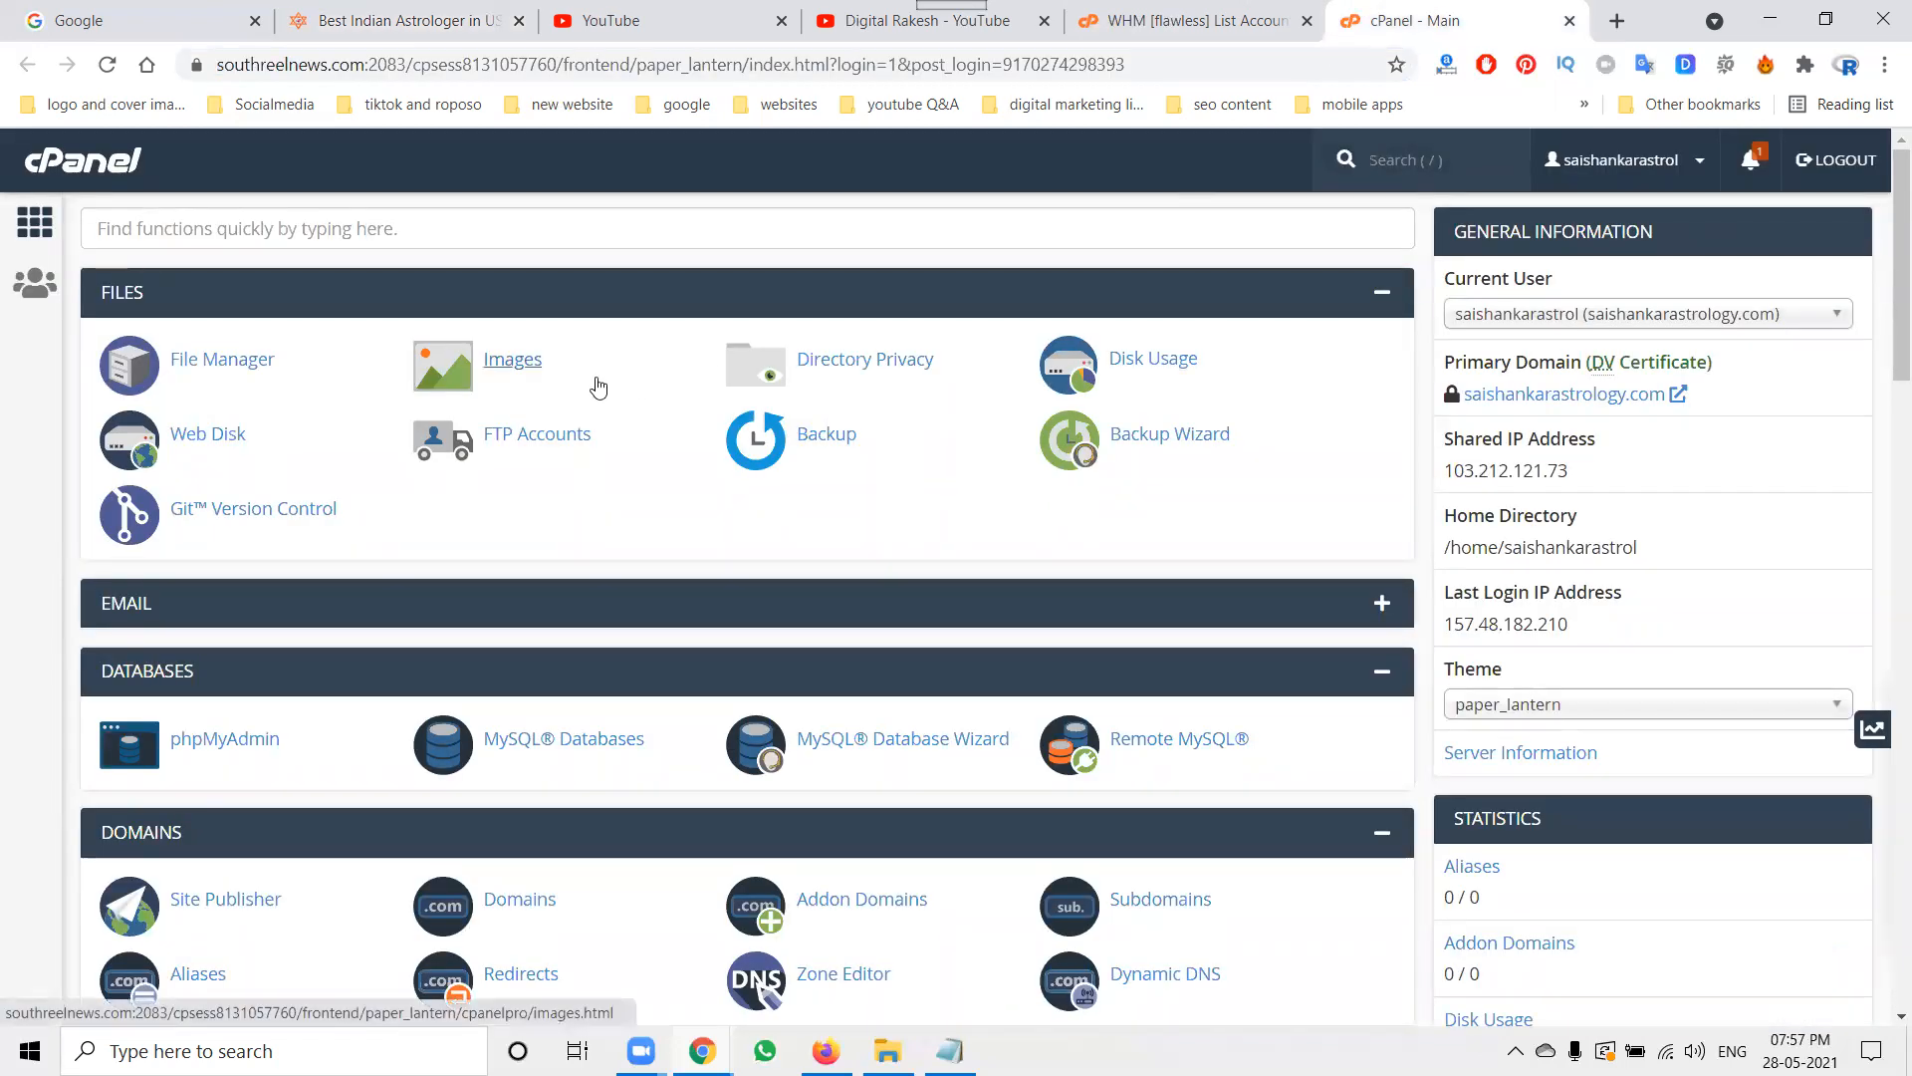
pyautogui.click(229, 361)
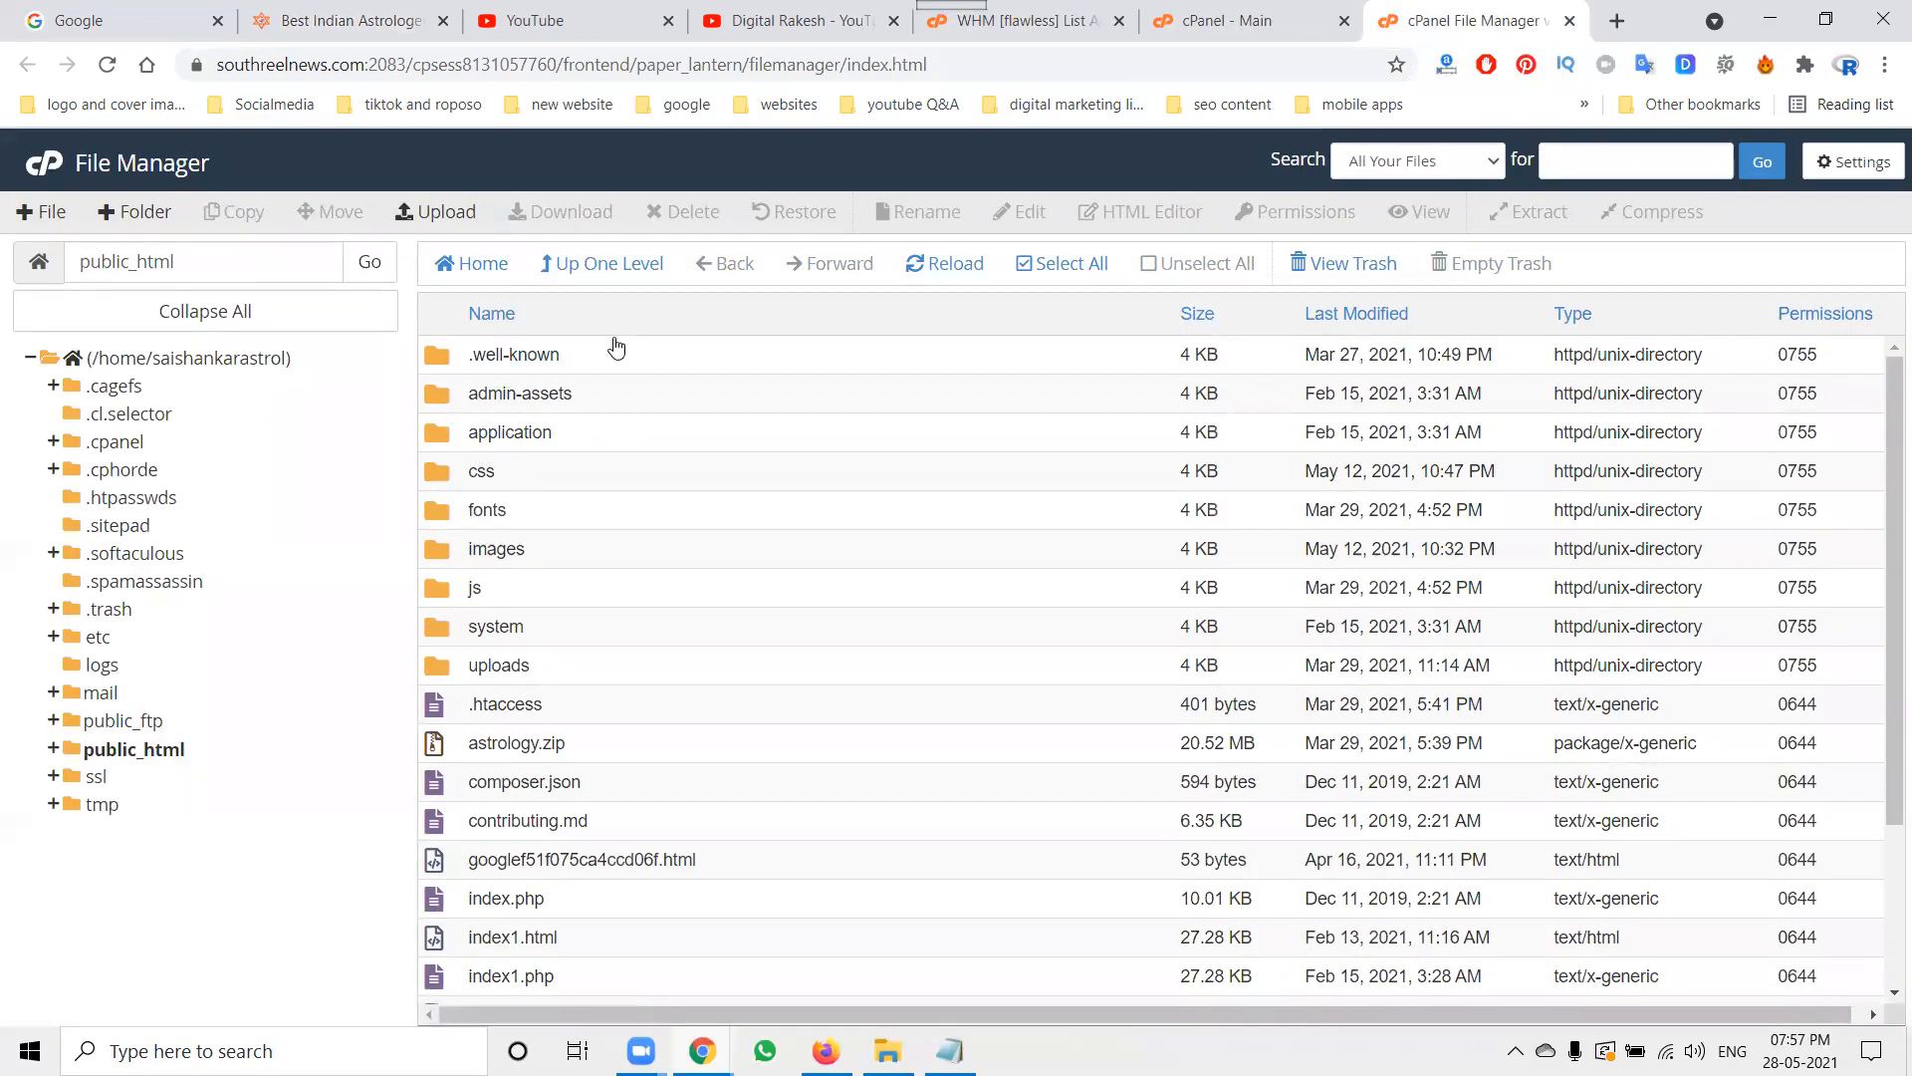
pyautogui.scroll(-1, 563, 425)
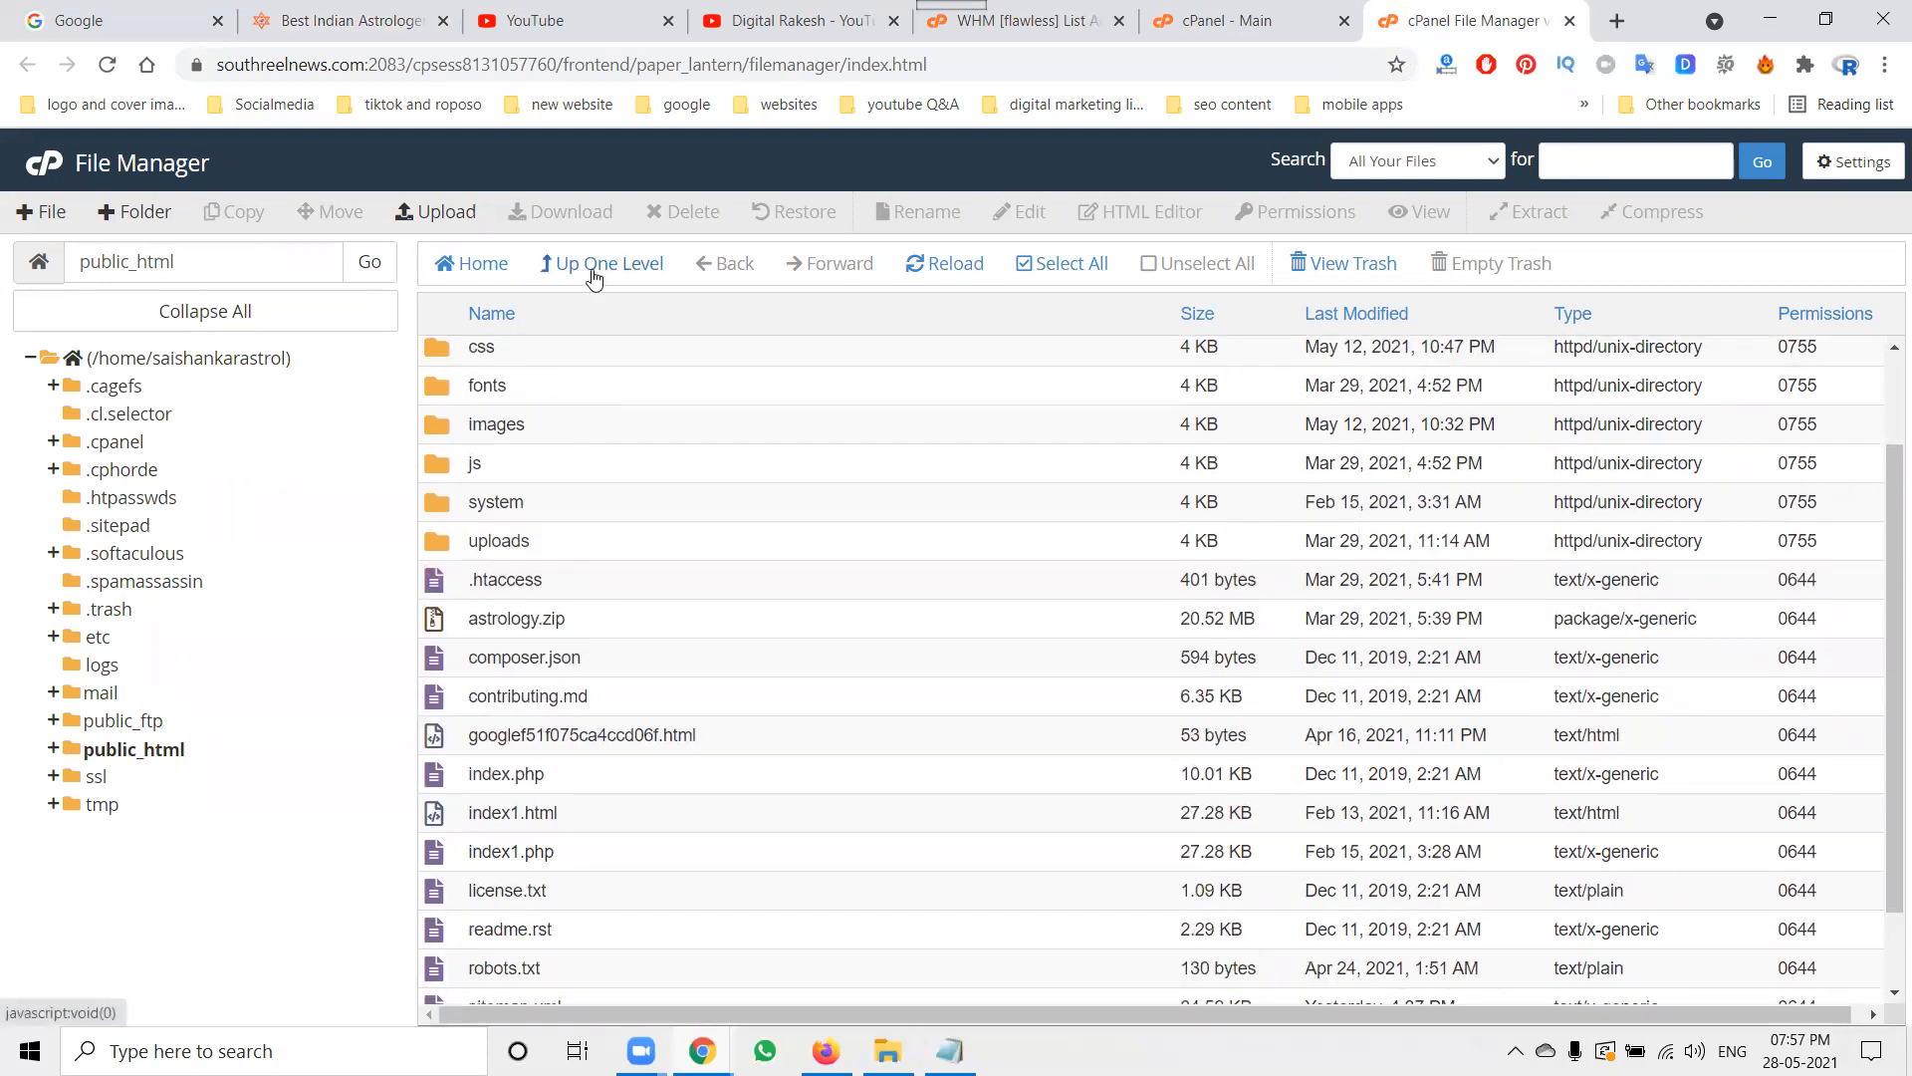
pyautogui.click(594, 276)
pyautogui.scroll(-2, 597, 498)
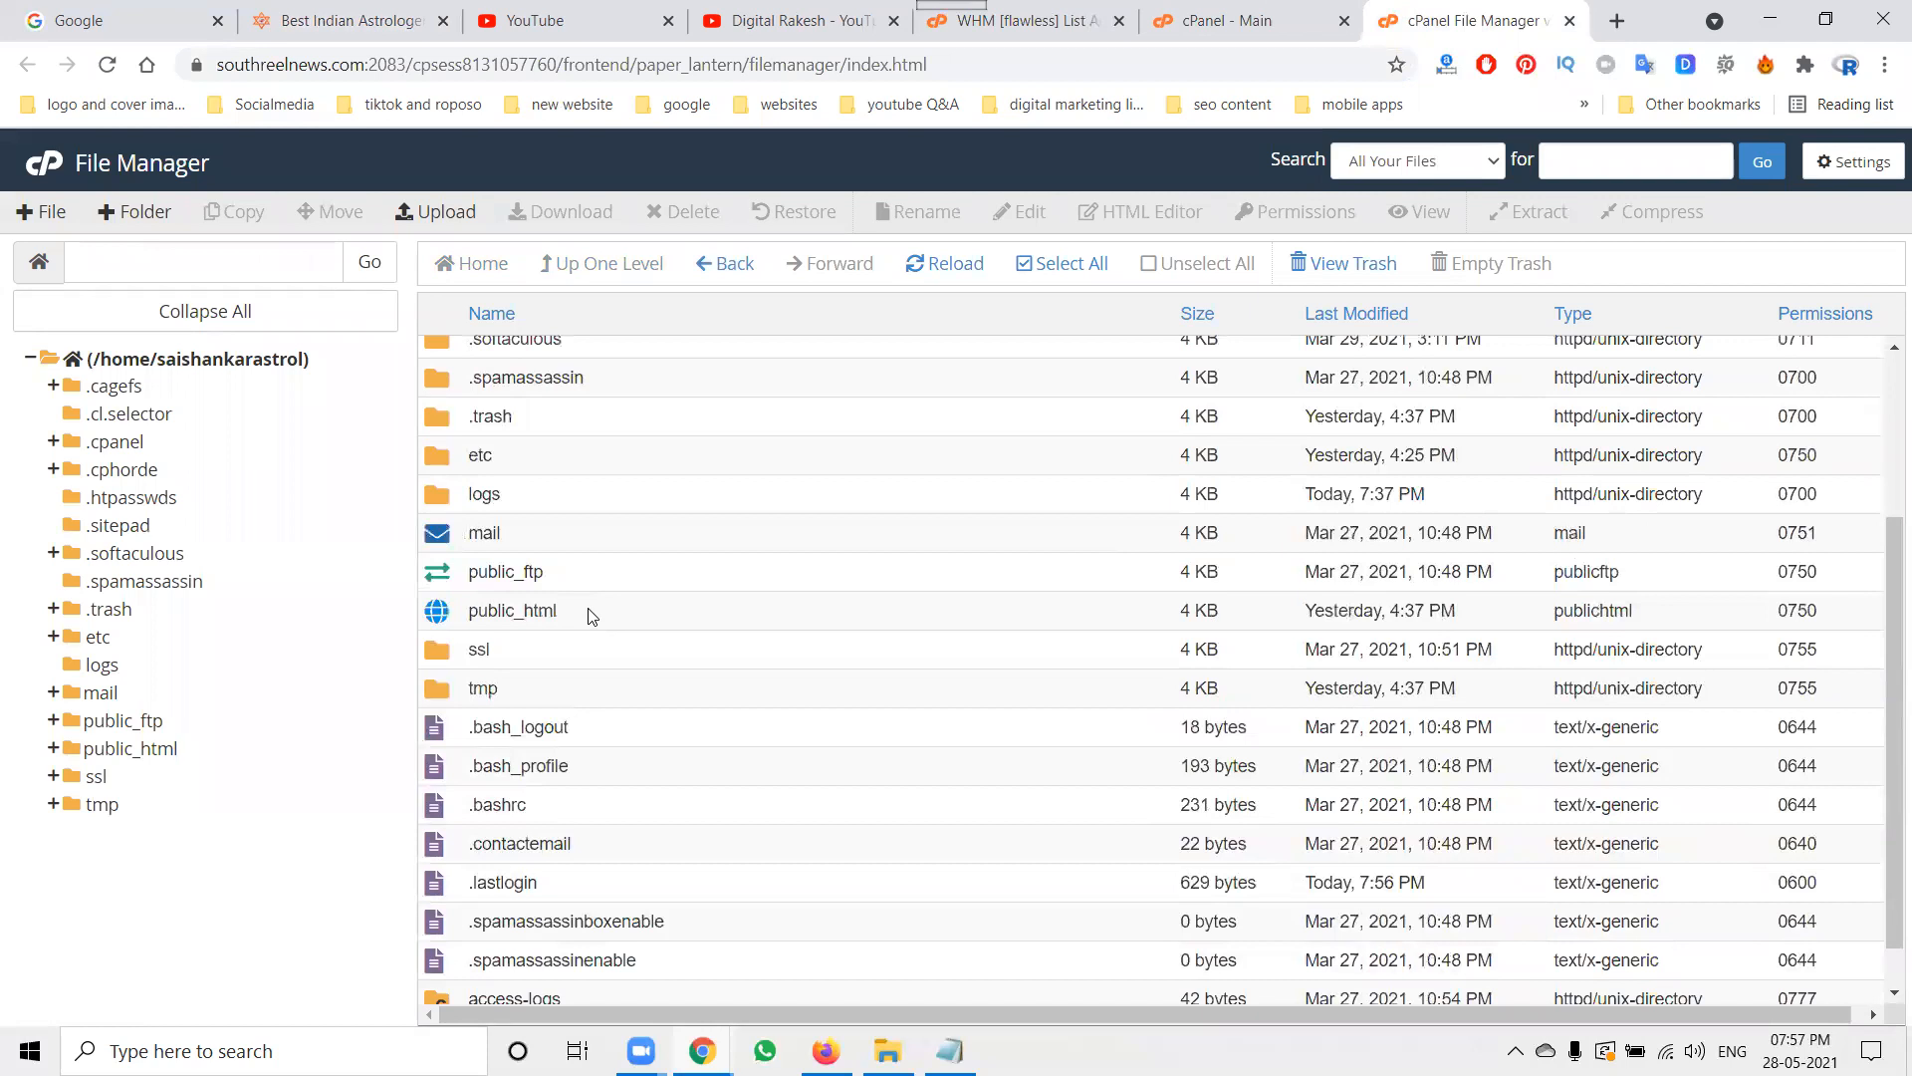
pyautogui.scroll(-1, 592, 616)
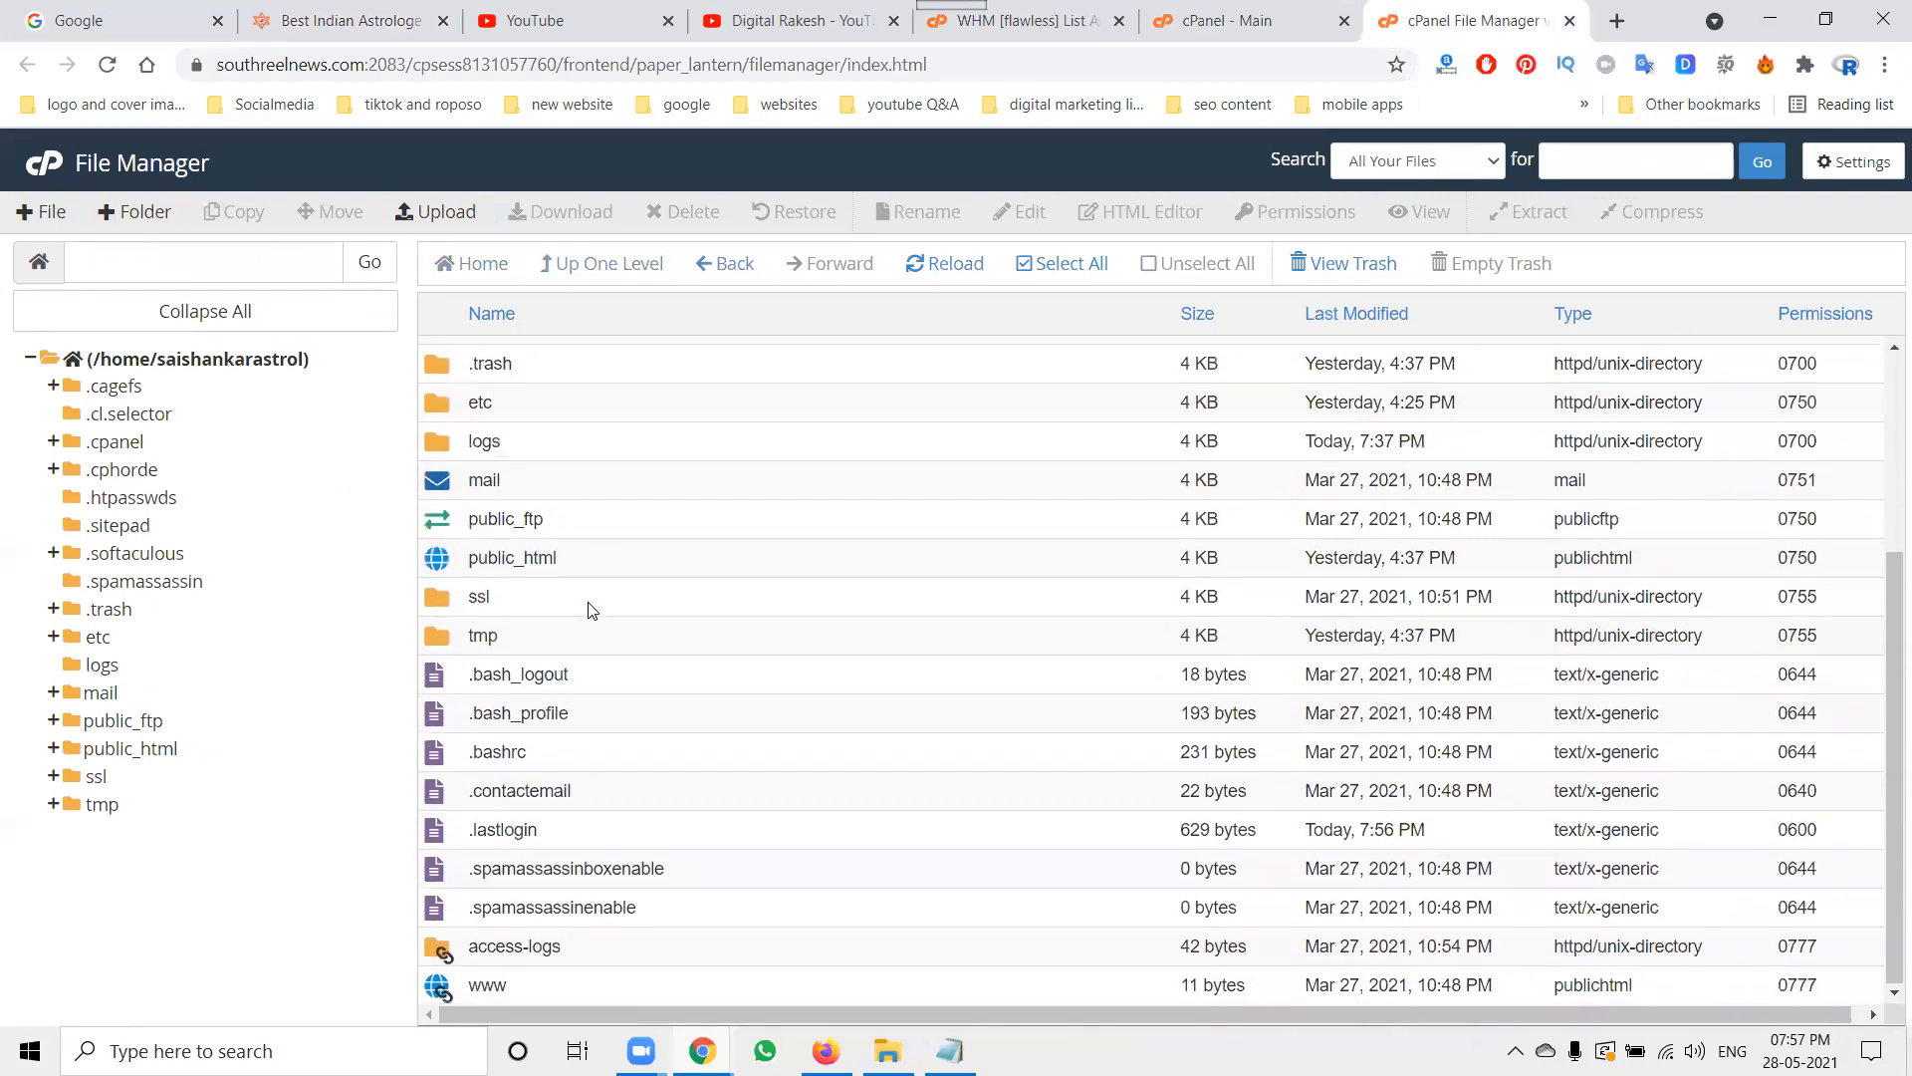
pyautogui.scroll(2, 588, 610)
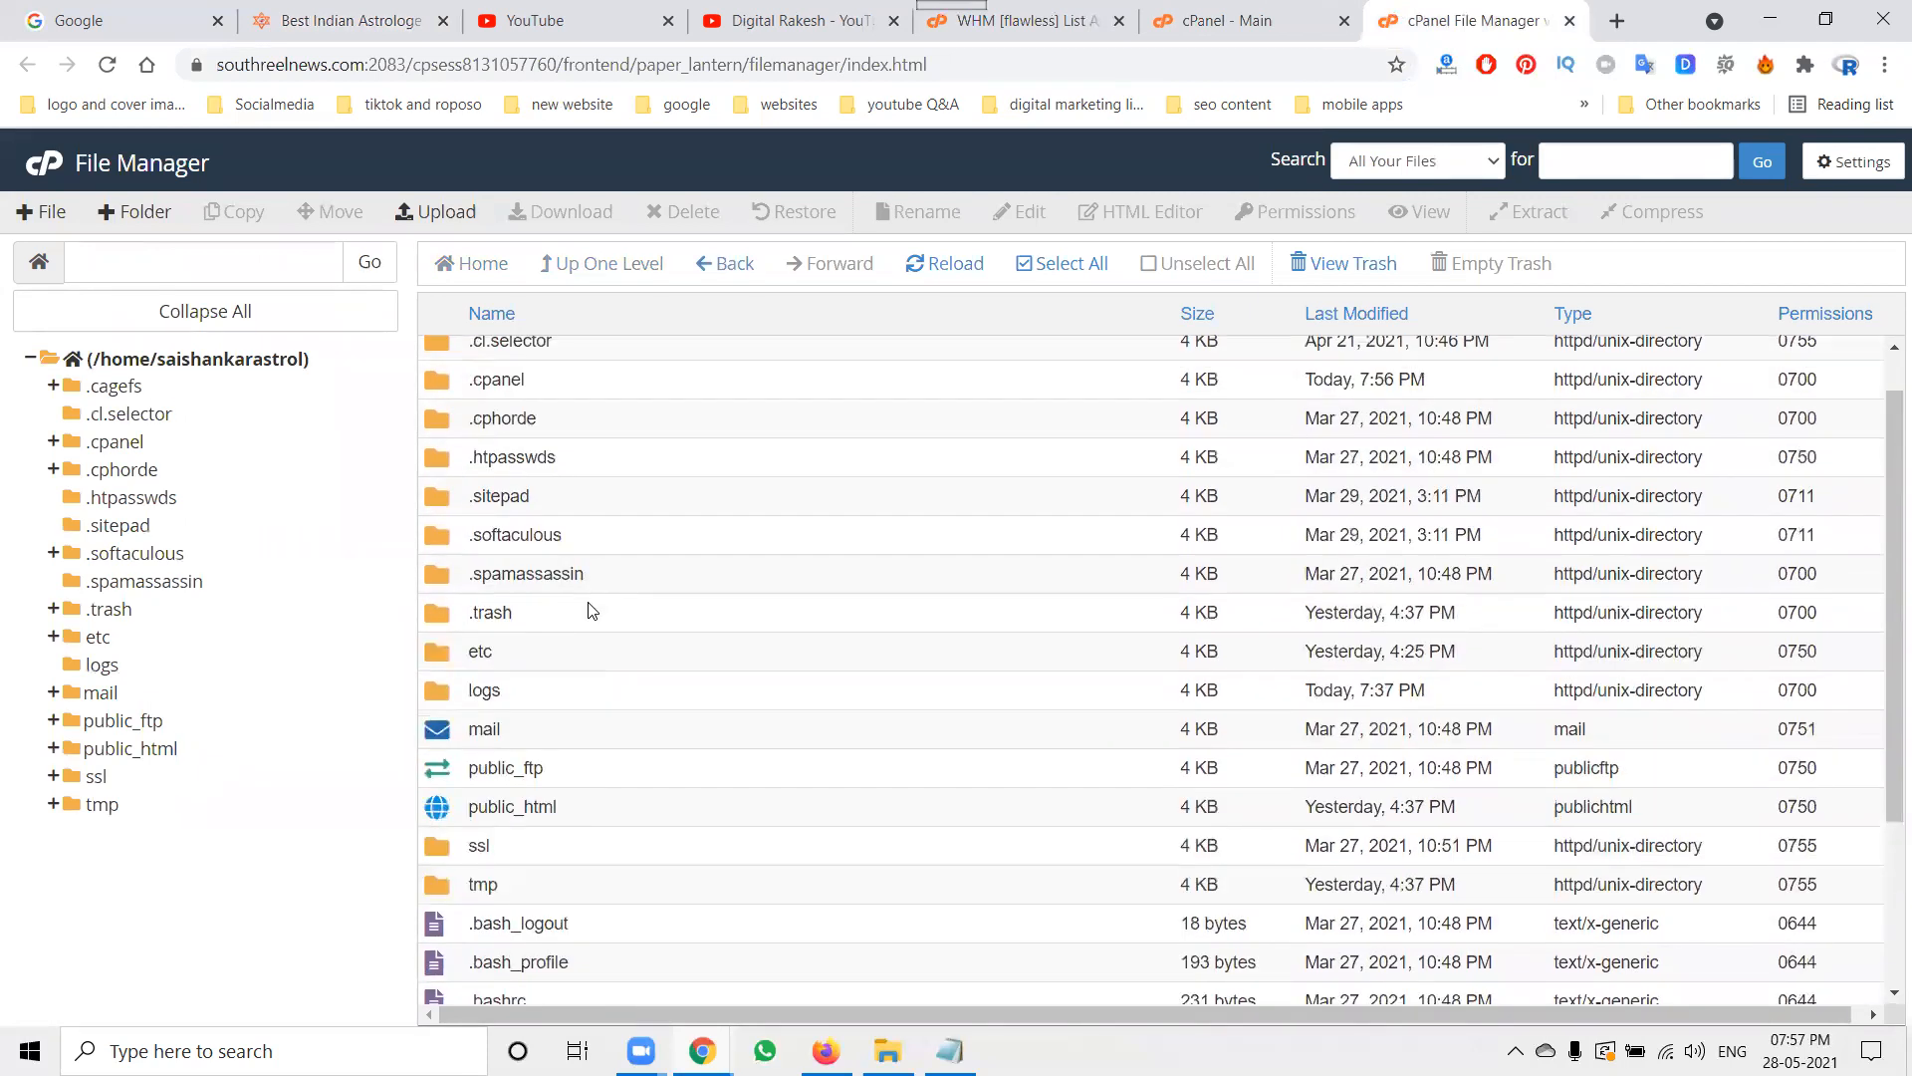
# Step: Start compressing the public_html folder with Zip Archive as the compression type
pyautogui.rightClick(500, 809)
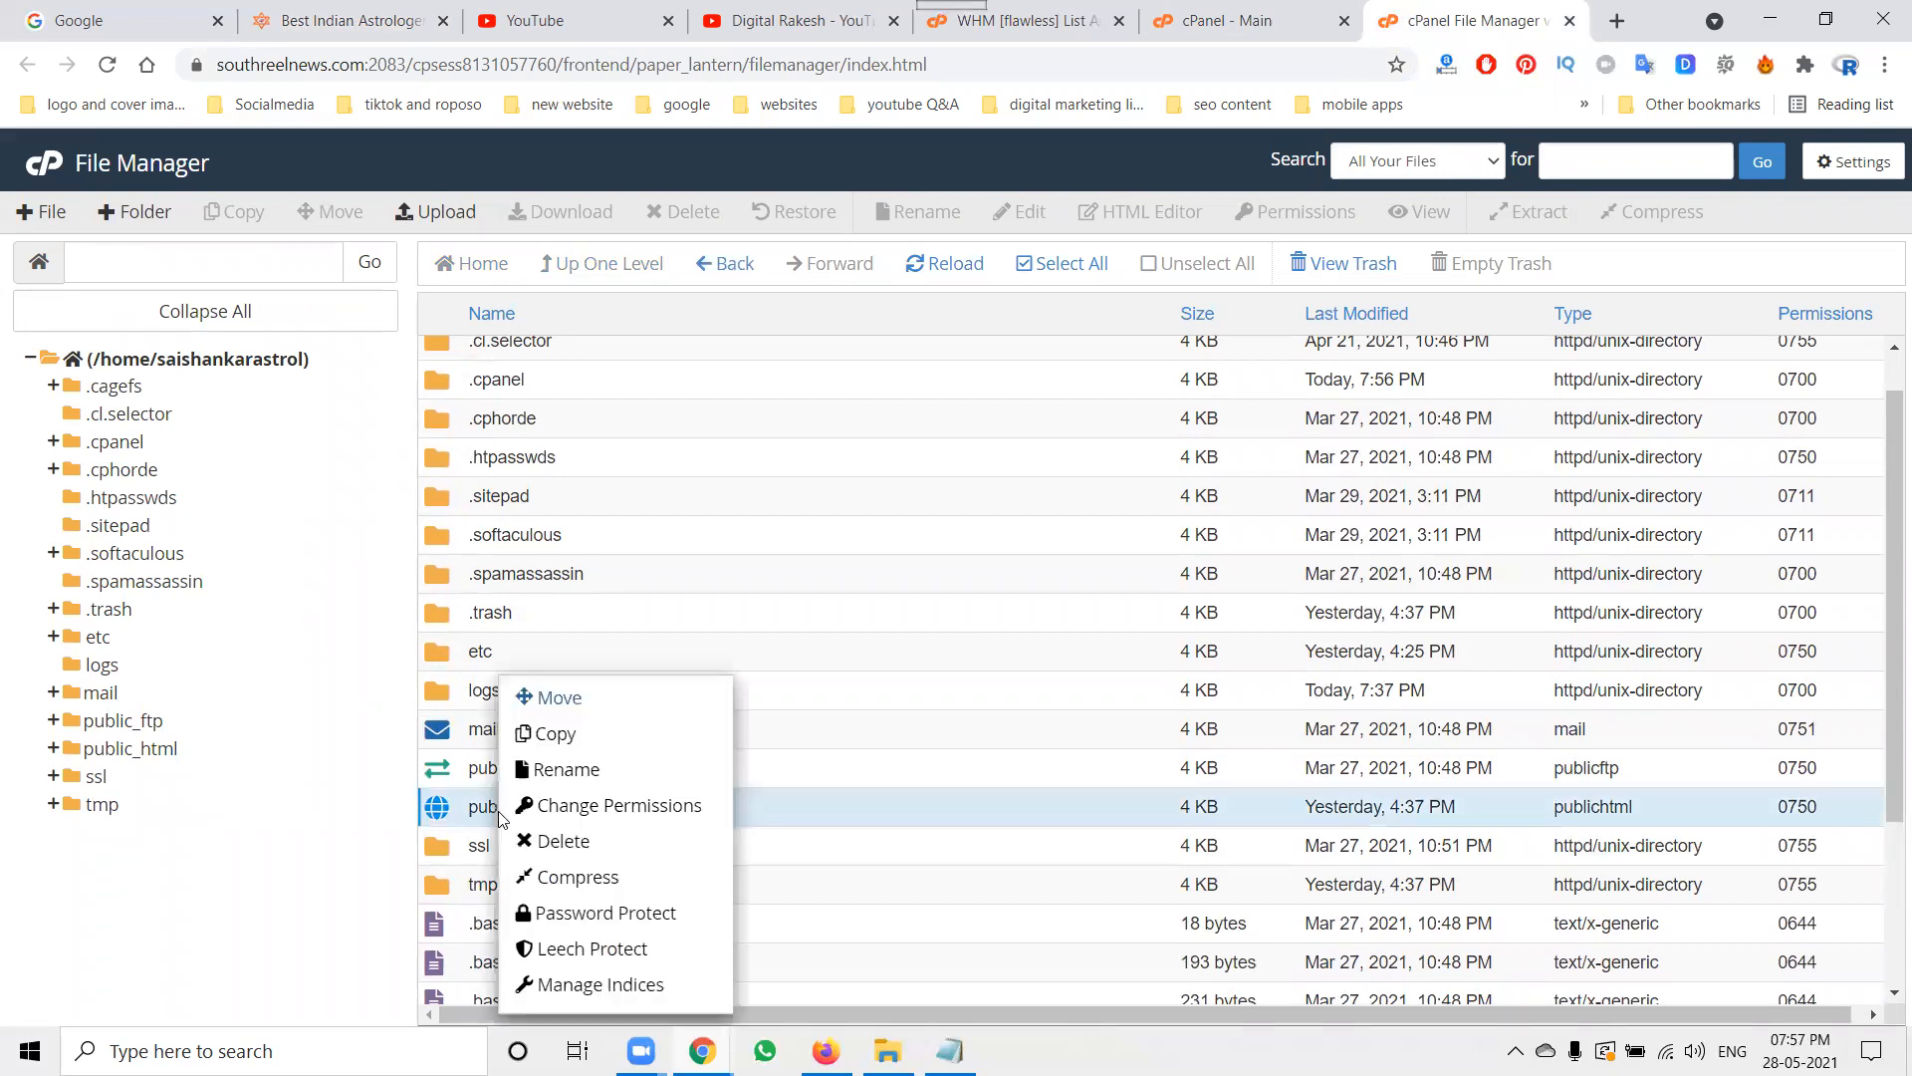
pyautogui.click(586, 880)
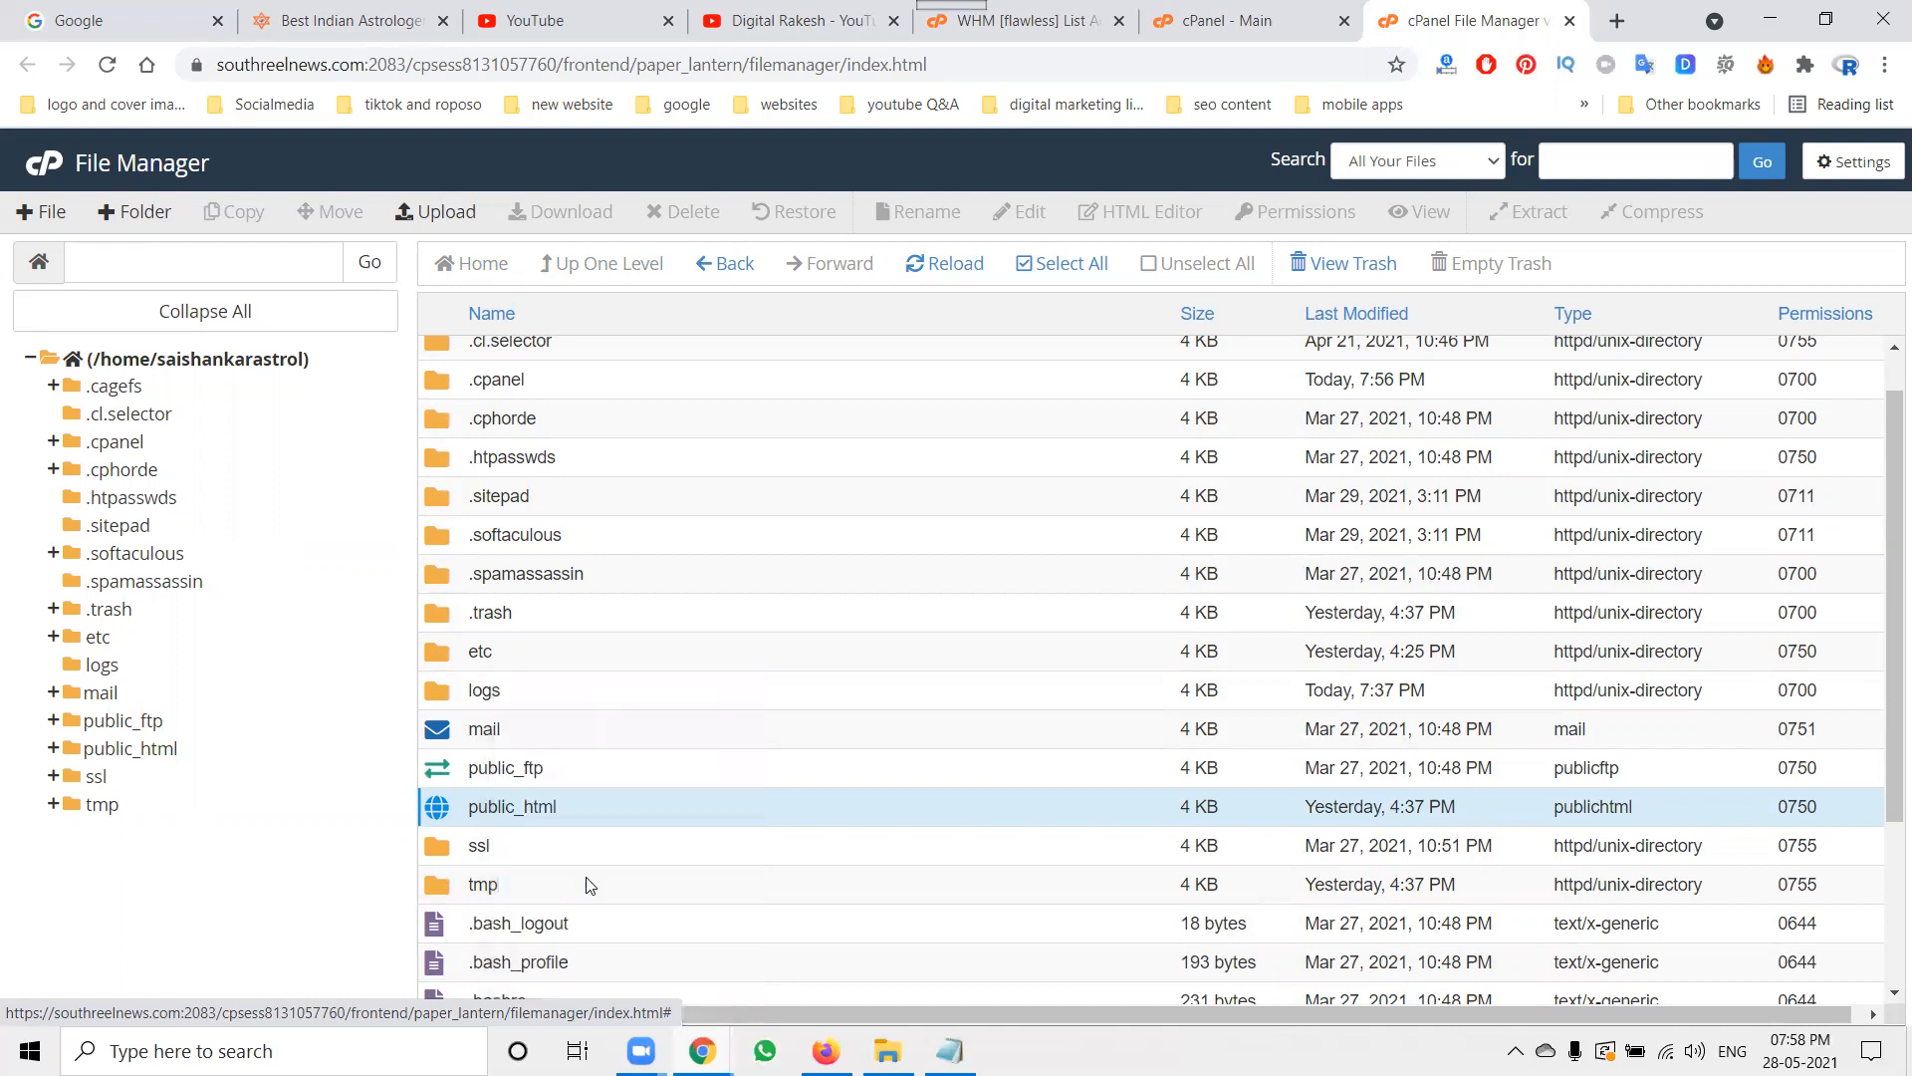
pyautogui.click(686, 472)
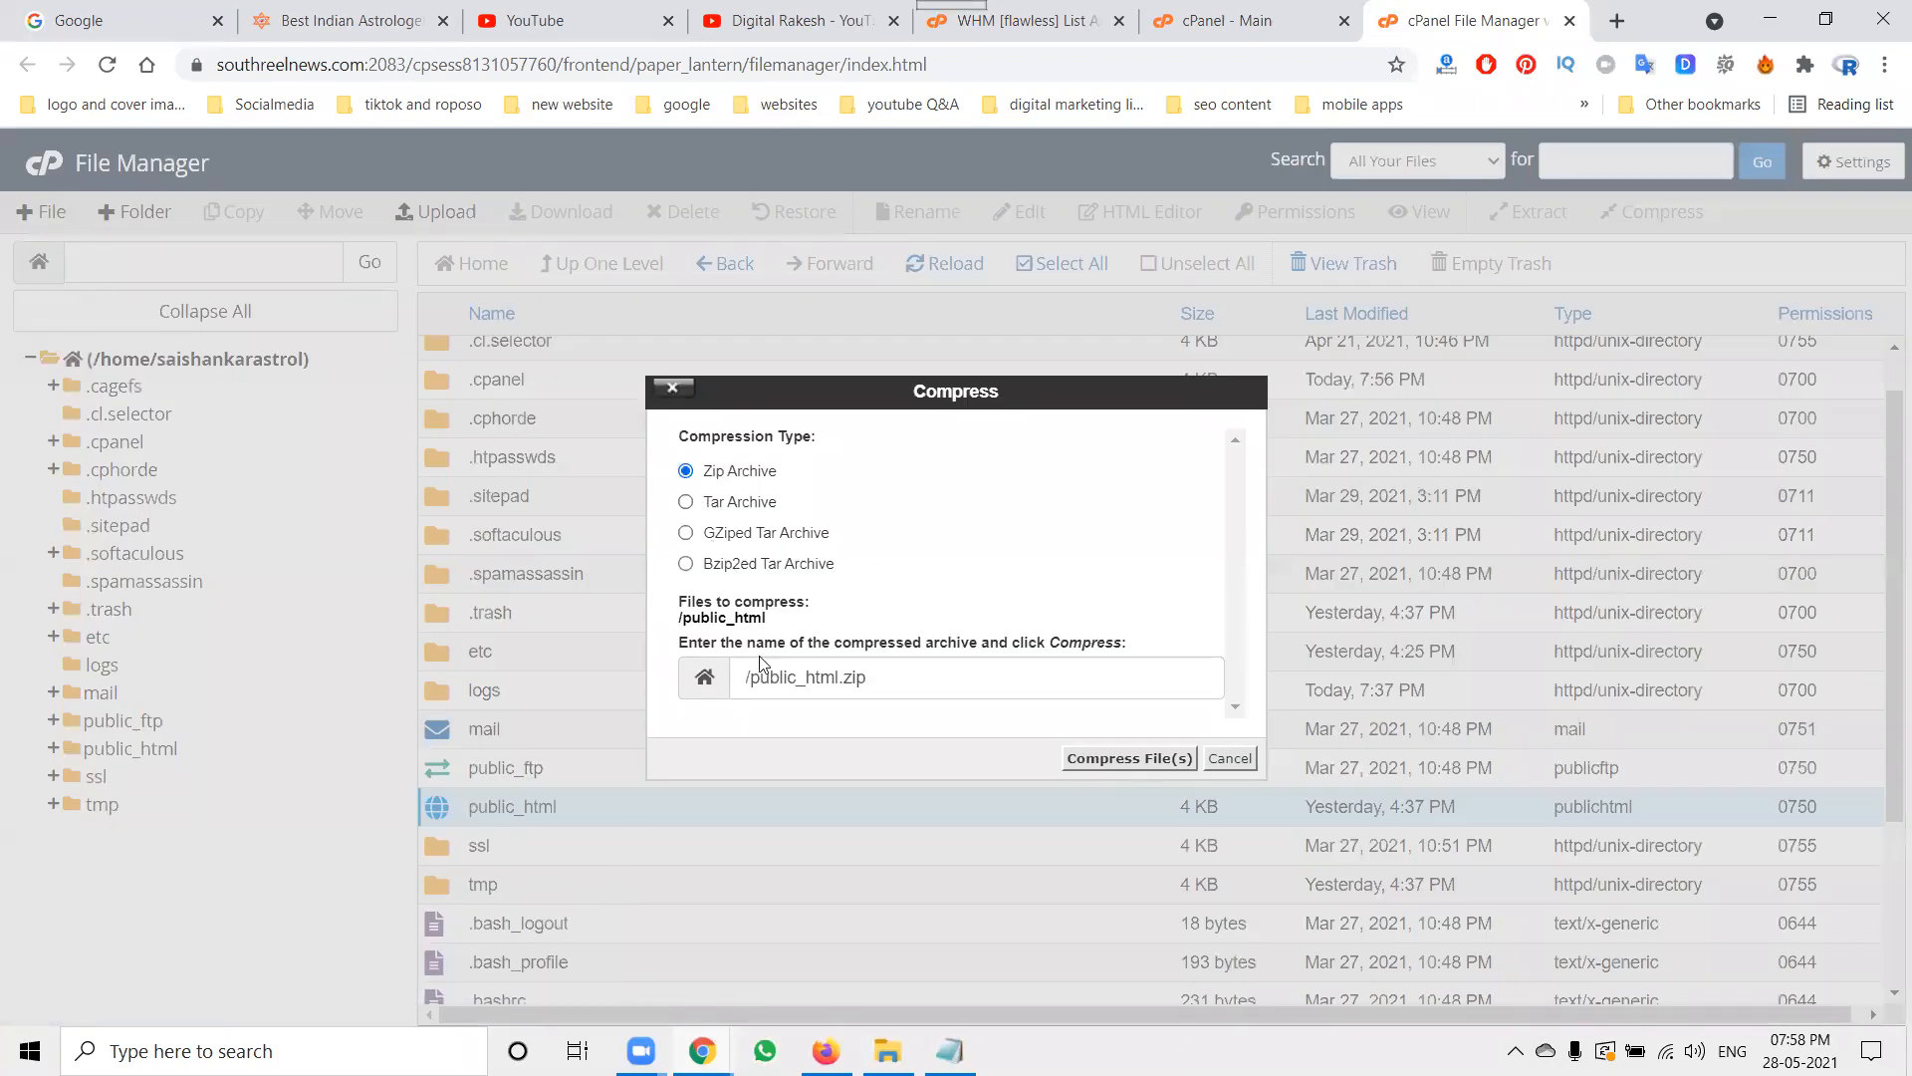
# Step: Name the archive saishankarastrology-public_html.zip using the site's domain name, compress the folder and dismiss the compression results
pyautogui.click(410, 38)
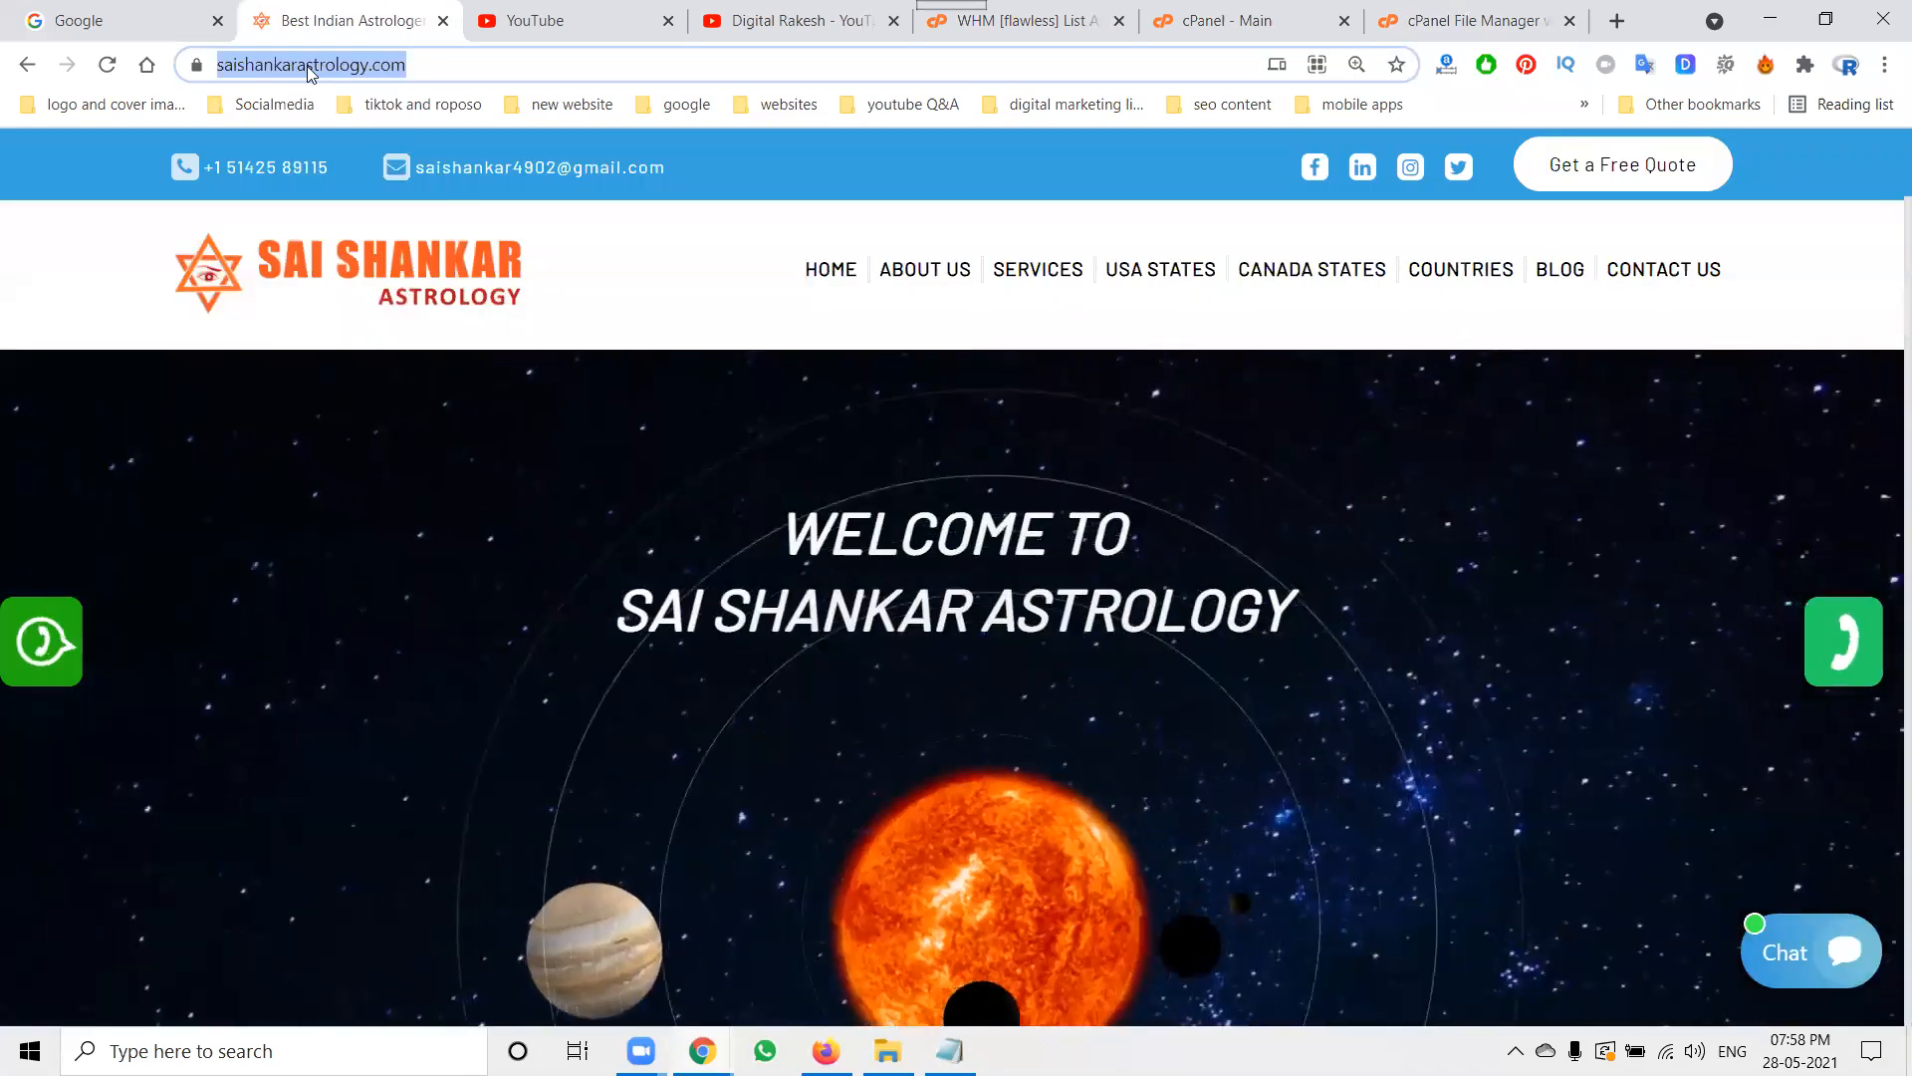
pyautogui.doubleClick(403, 65)
pyautogui.hotkey('ctrl', 'c')
pyautogui.click(1473, 10)
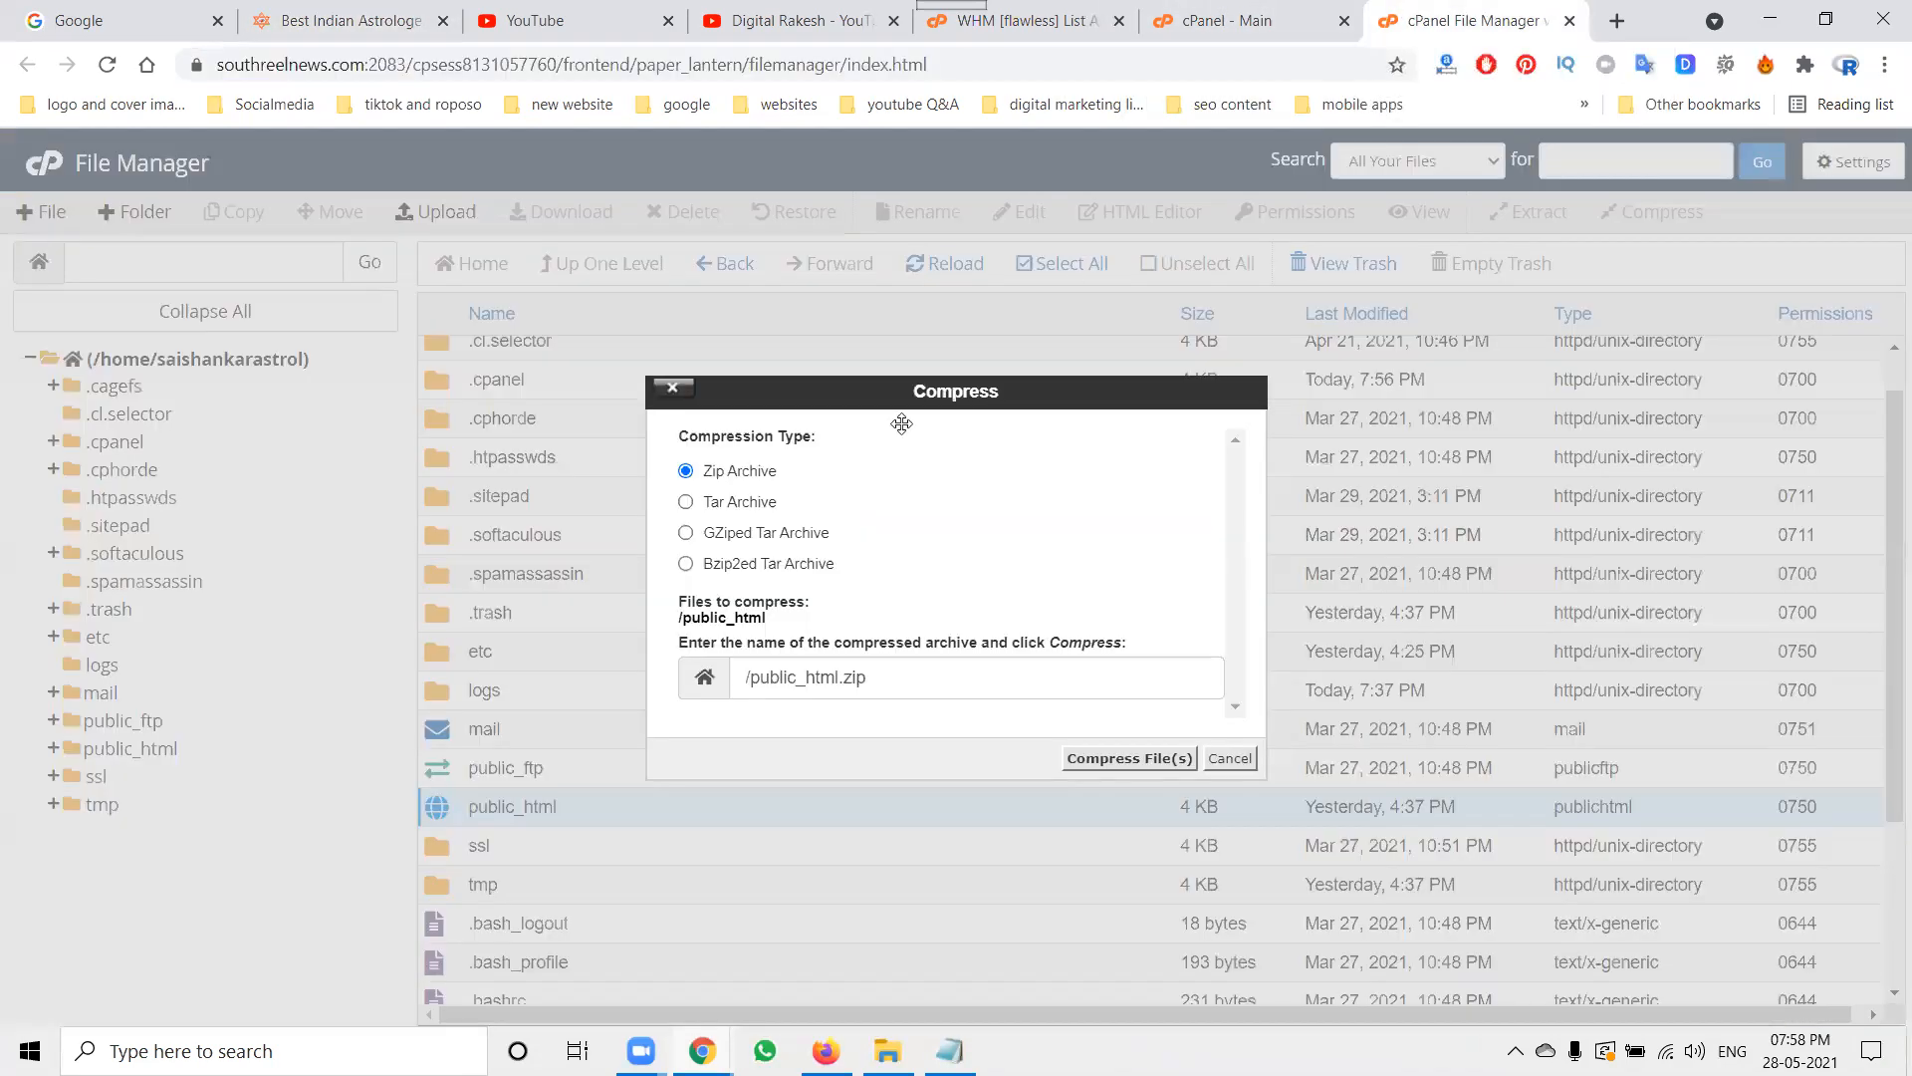
pyautogui.click(754, 685)
pyautogui.hotkey('ctrl', 'v')
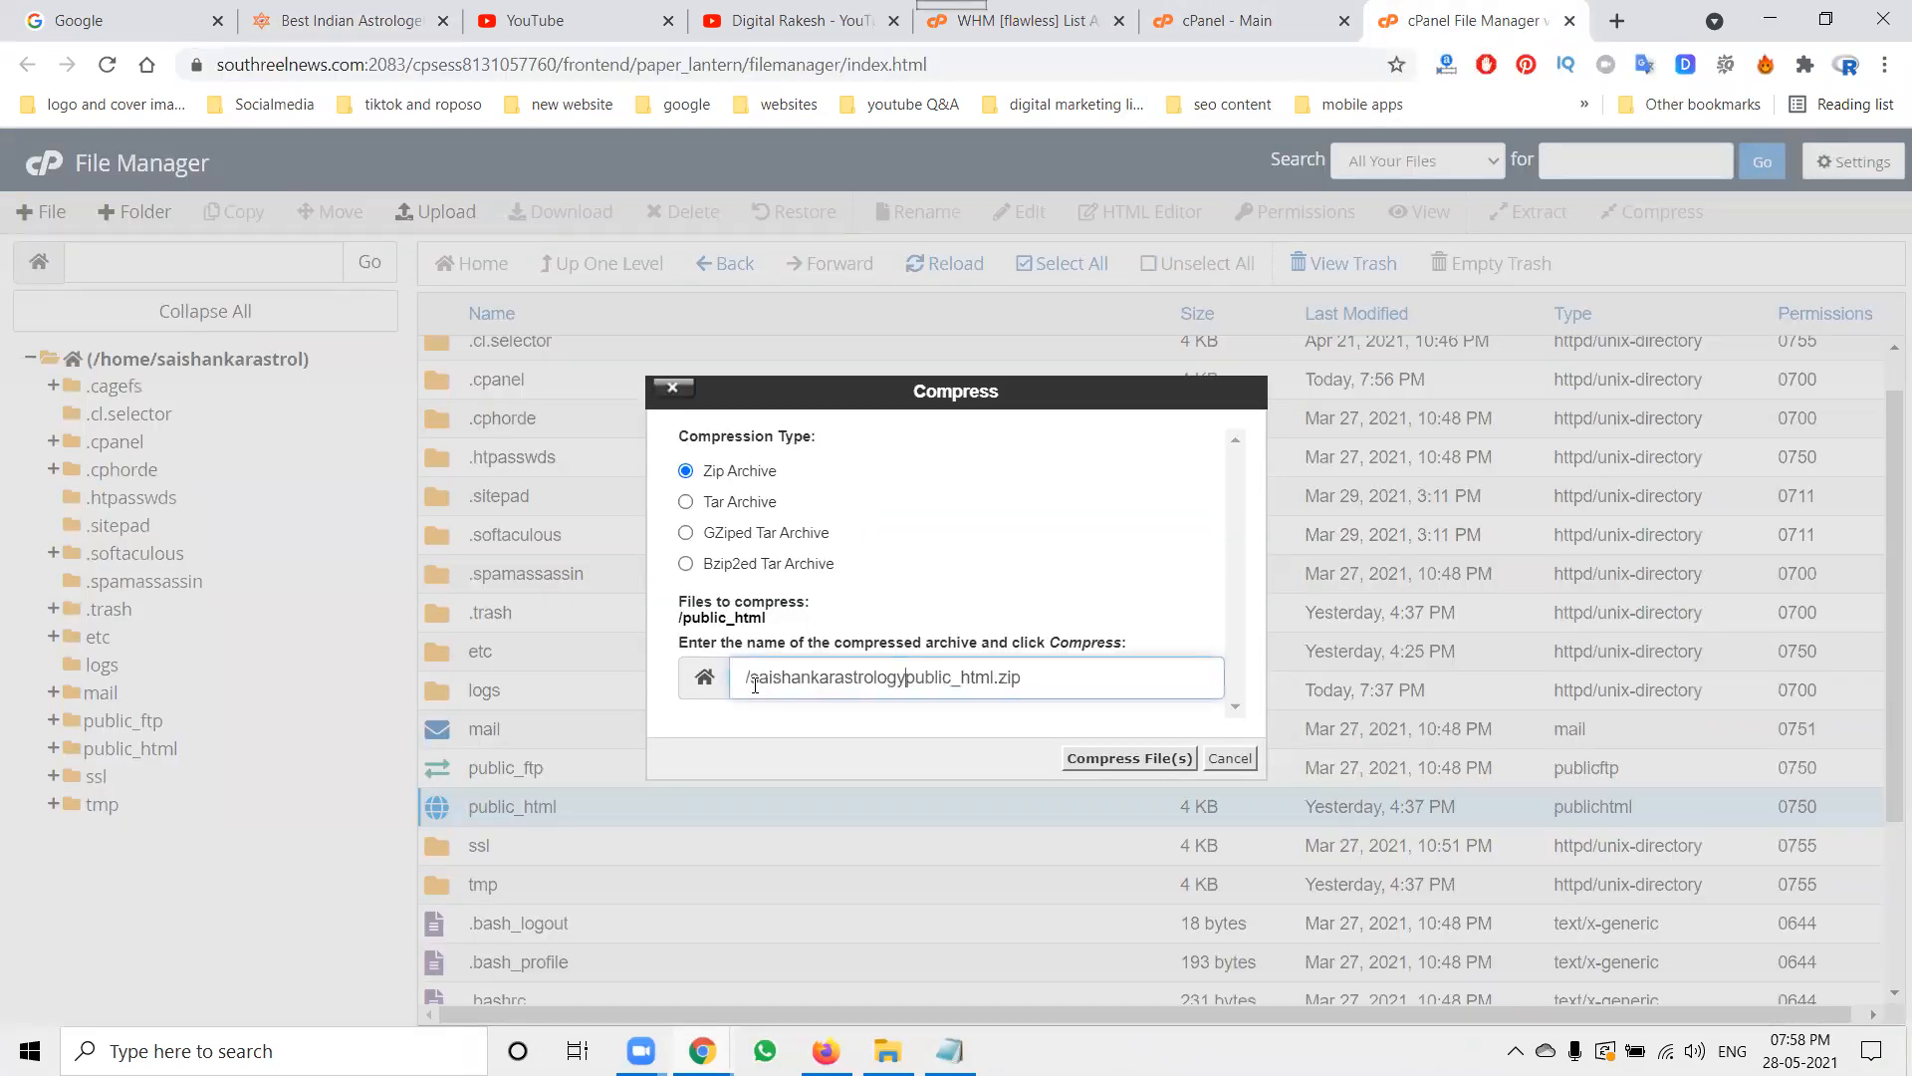
pyautogui.write('-')
pyautogui.click(1144, 759)
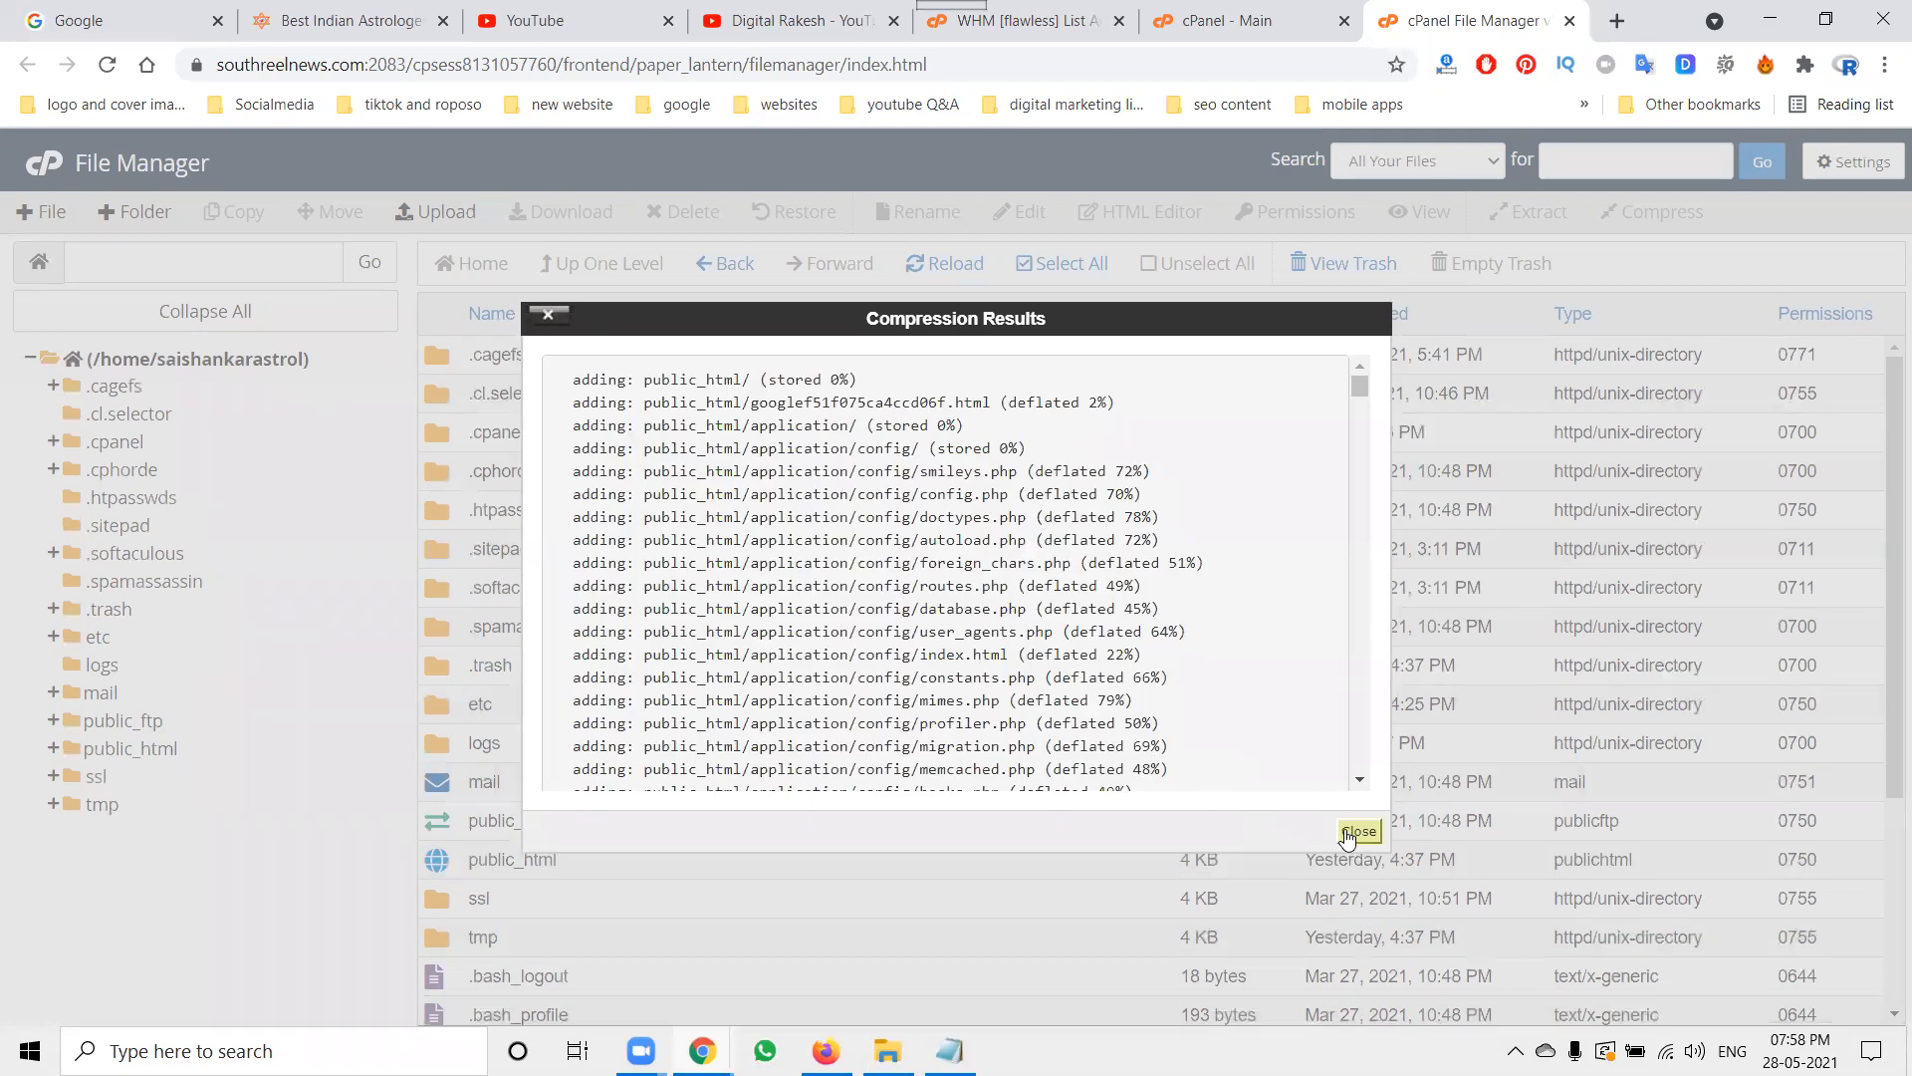
pyautogui.click(1358, 832)
# Step: Download saishankarastrology-public_html.zip from the home directory and show the downloaded file in its local folder
pyautogui.scroll(-3, 756, 696)
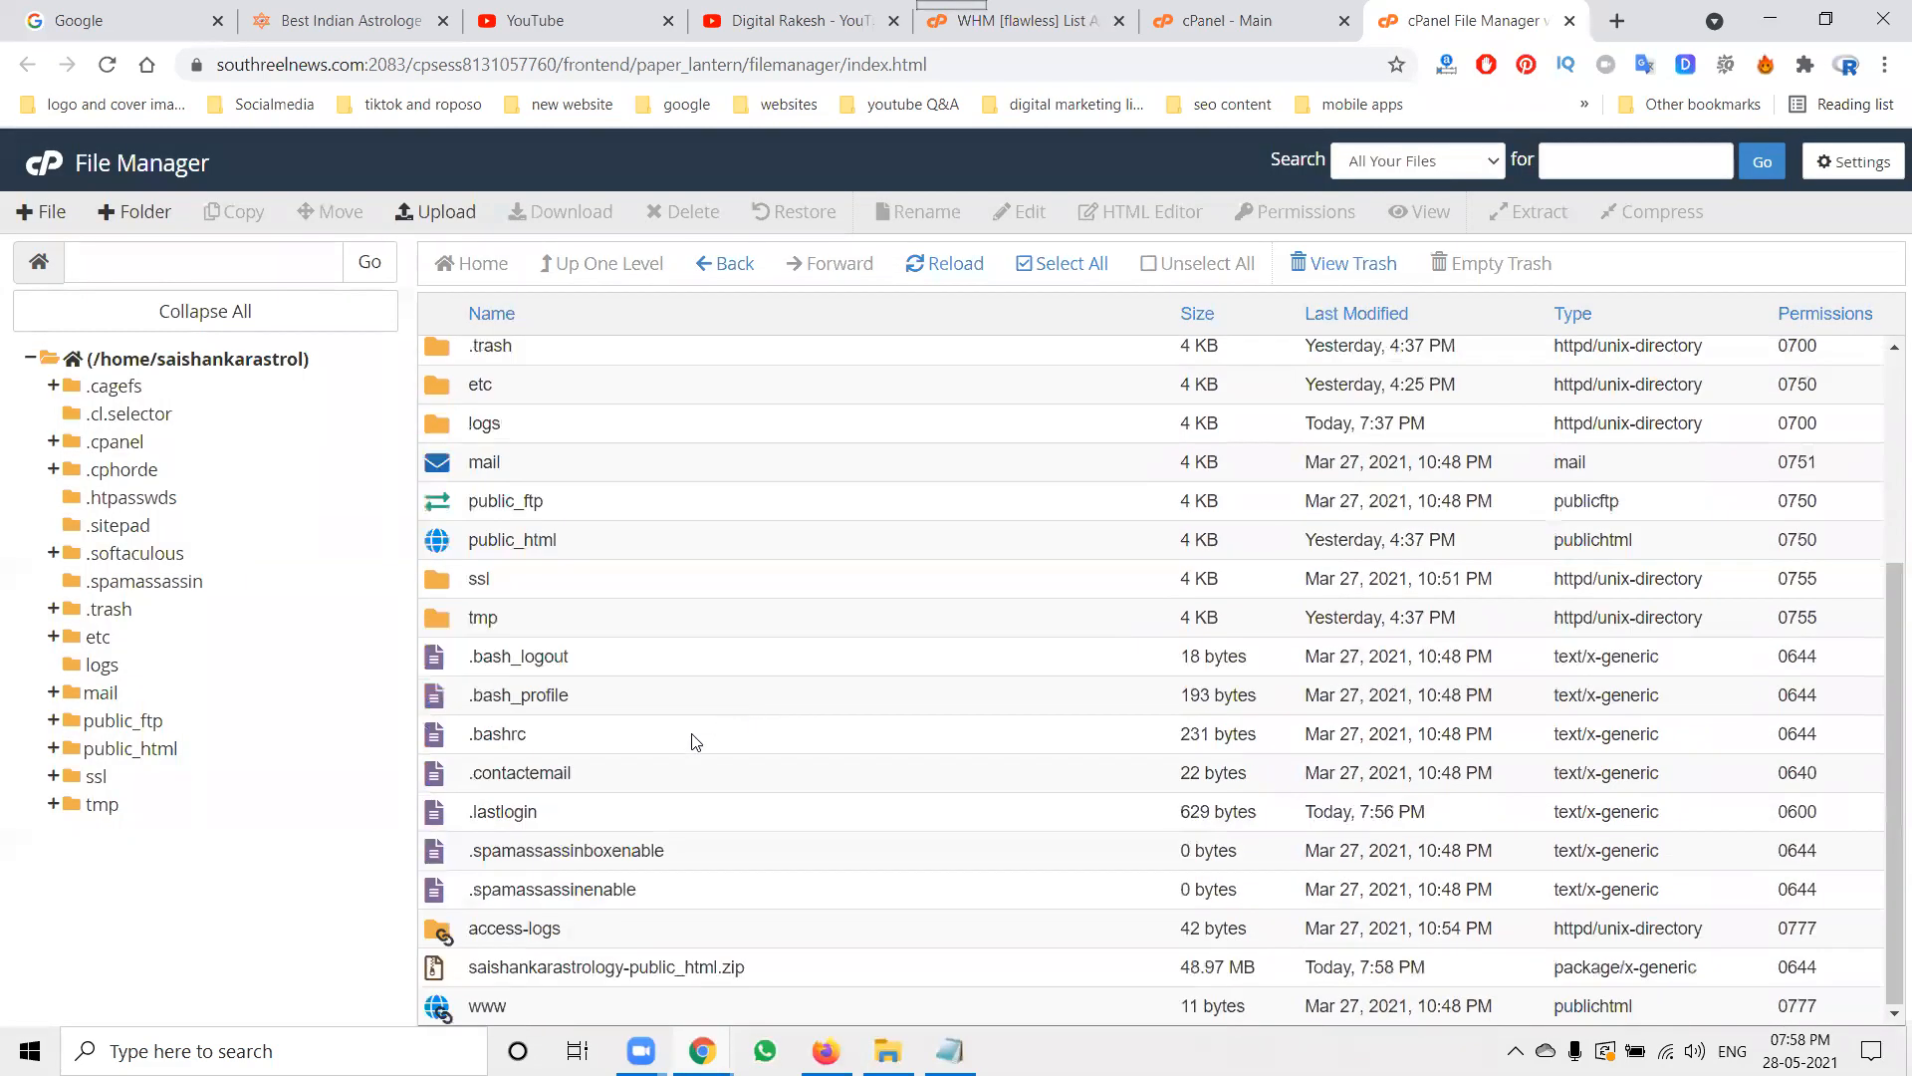
pyautogui.rightClick(554, 964)
pyautogui.click(614, 709)
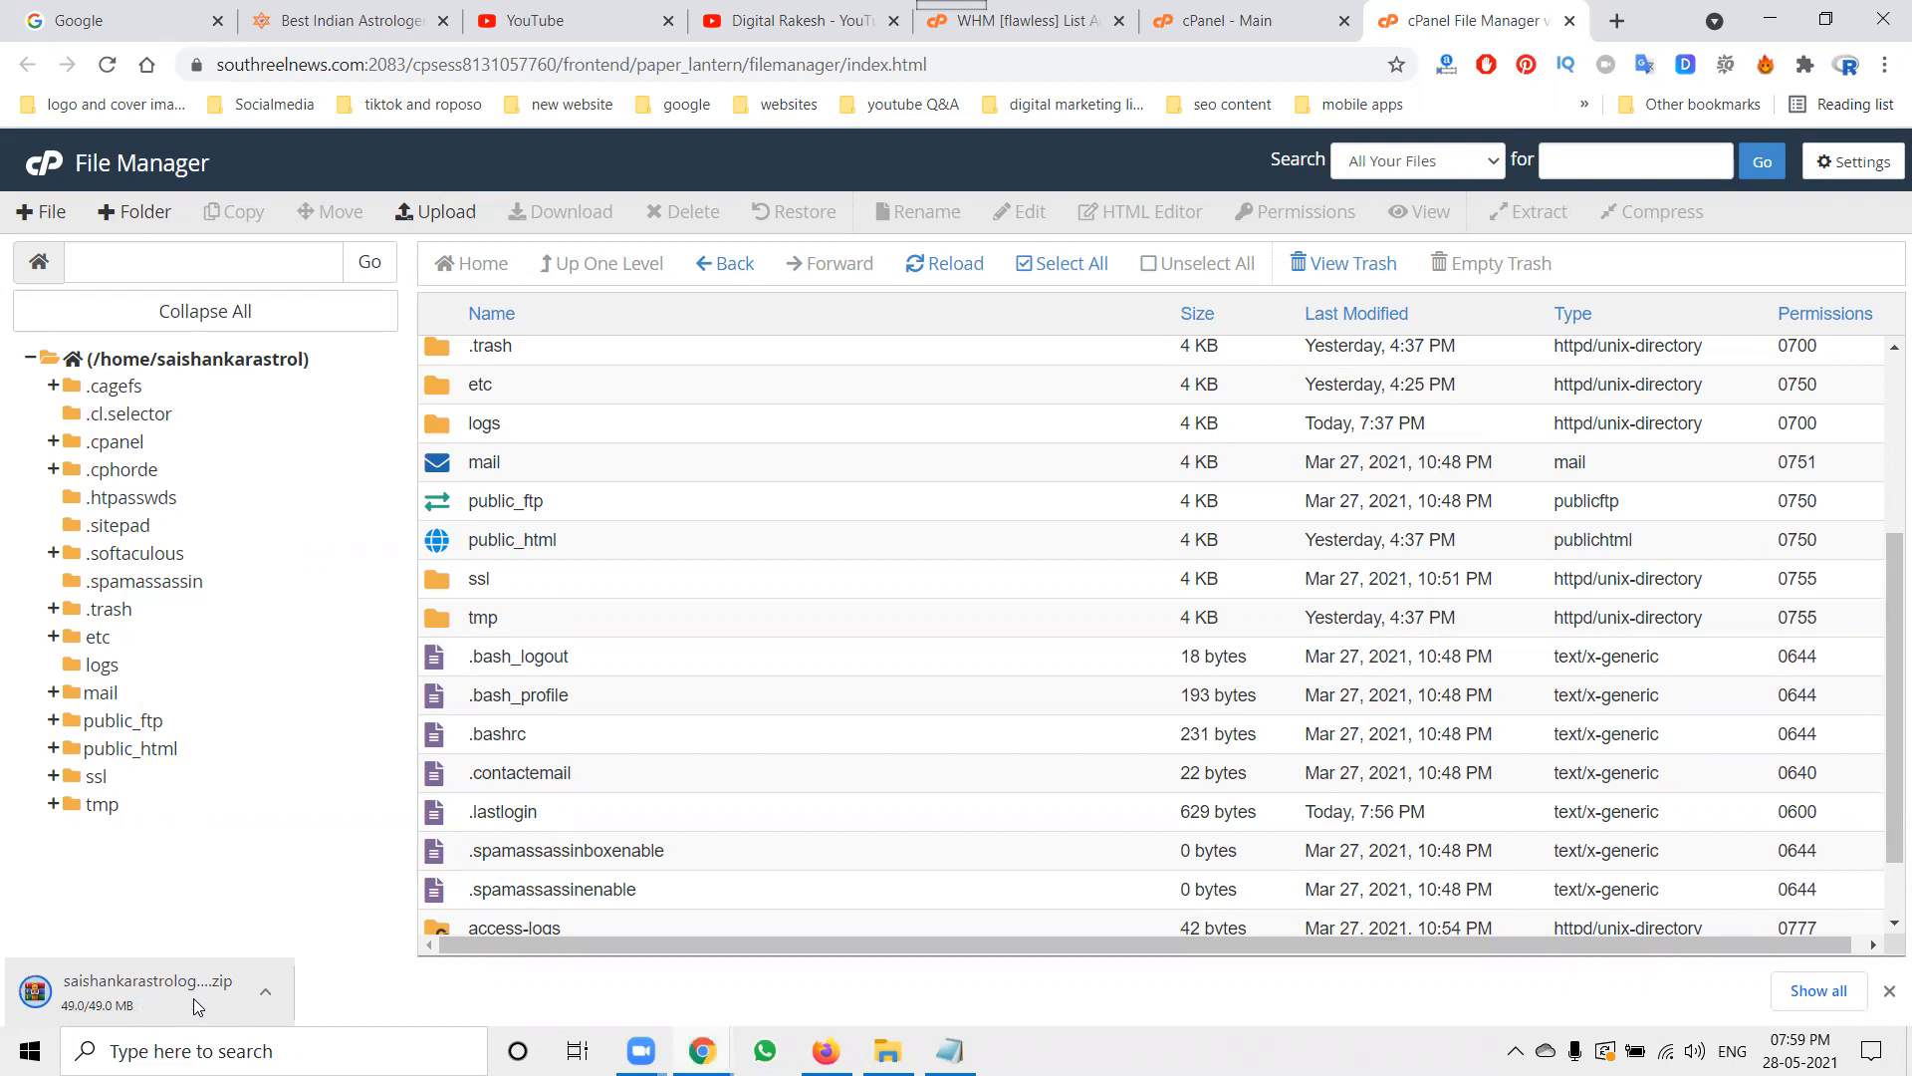
pyautogui.click(267, 996)
pyautogui.click(306, 912)
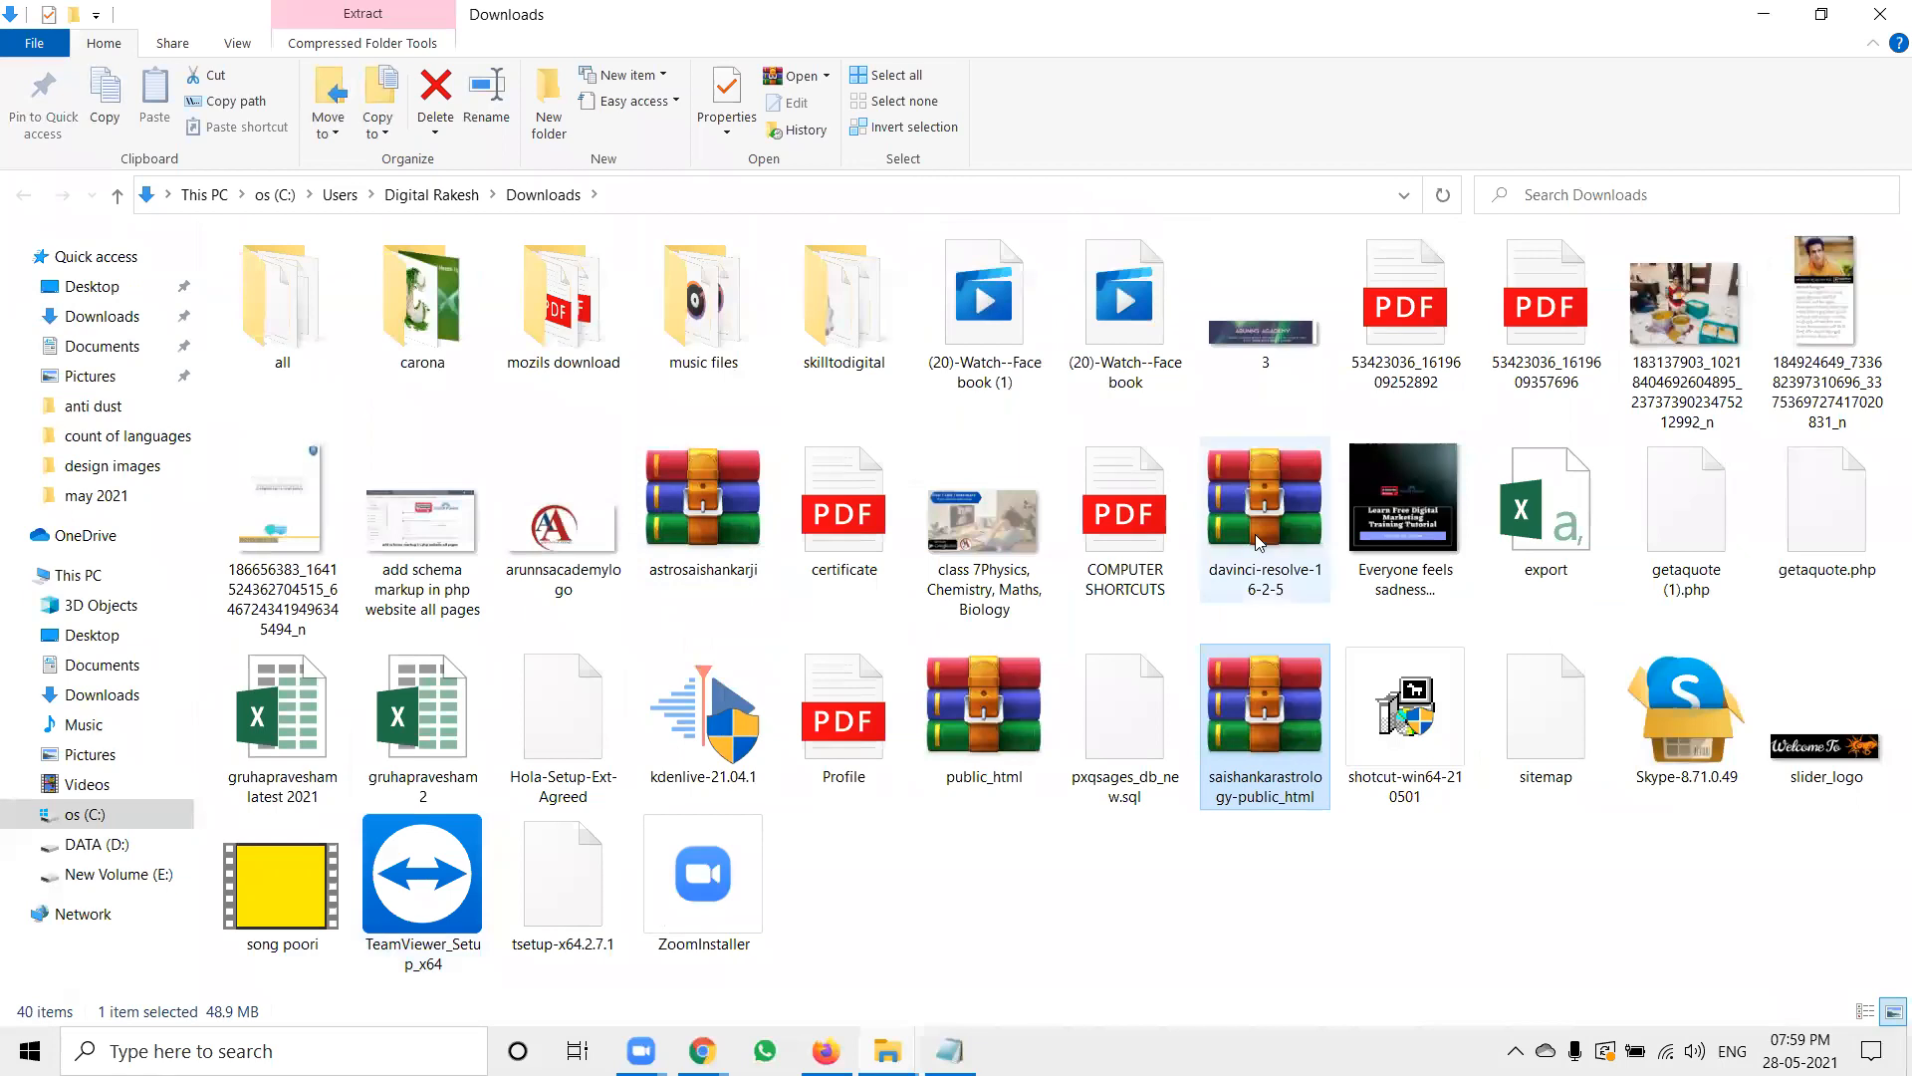
# Step: Extract the downloaded saishankarastrology-public_html archive into its own folder within Downloads
pyautogui.rightClick(1283, 711)
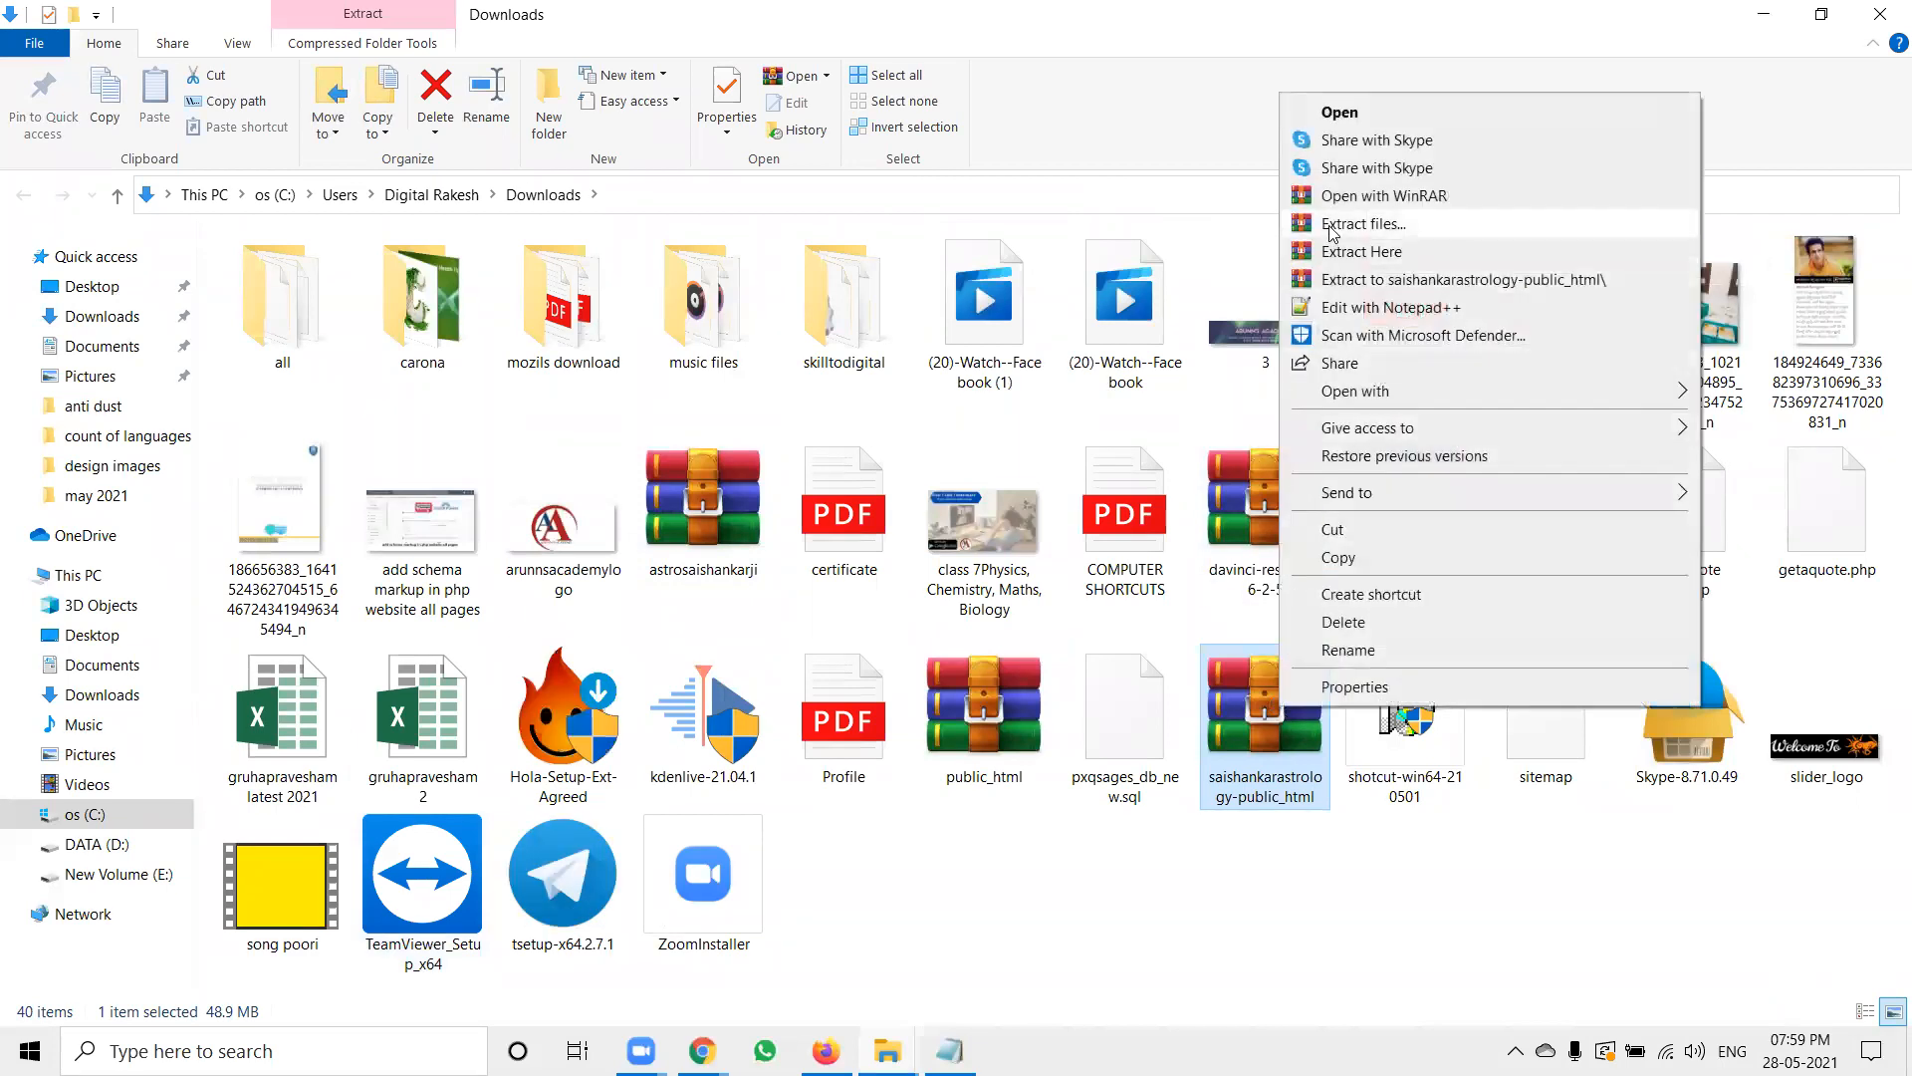
pyautogui.click(1331, 225)
pyautogui.click(1049, 772)
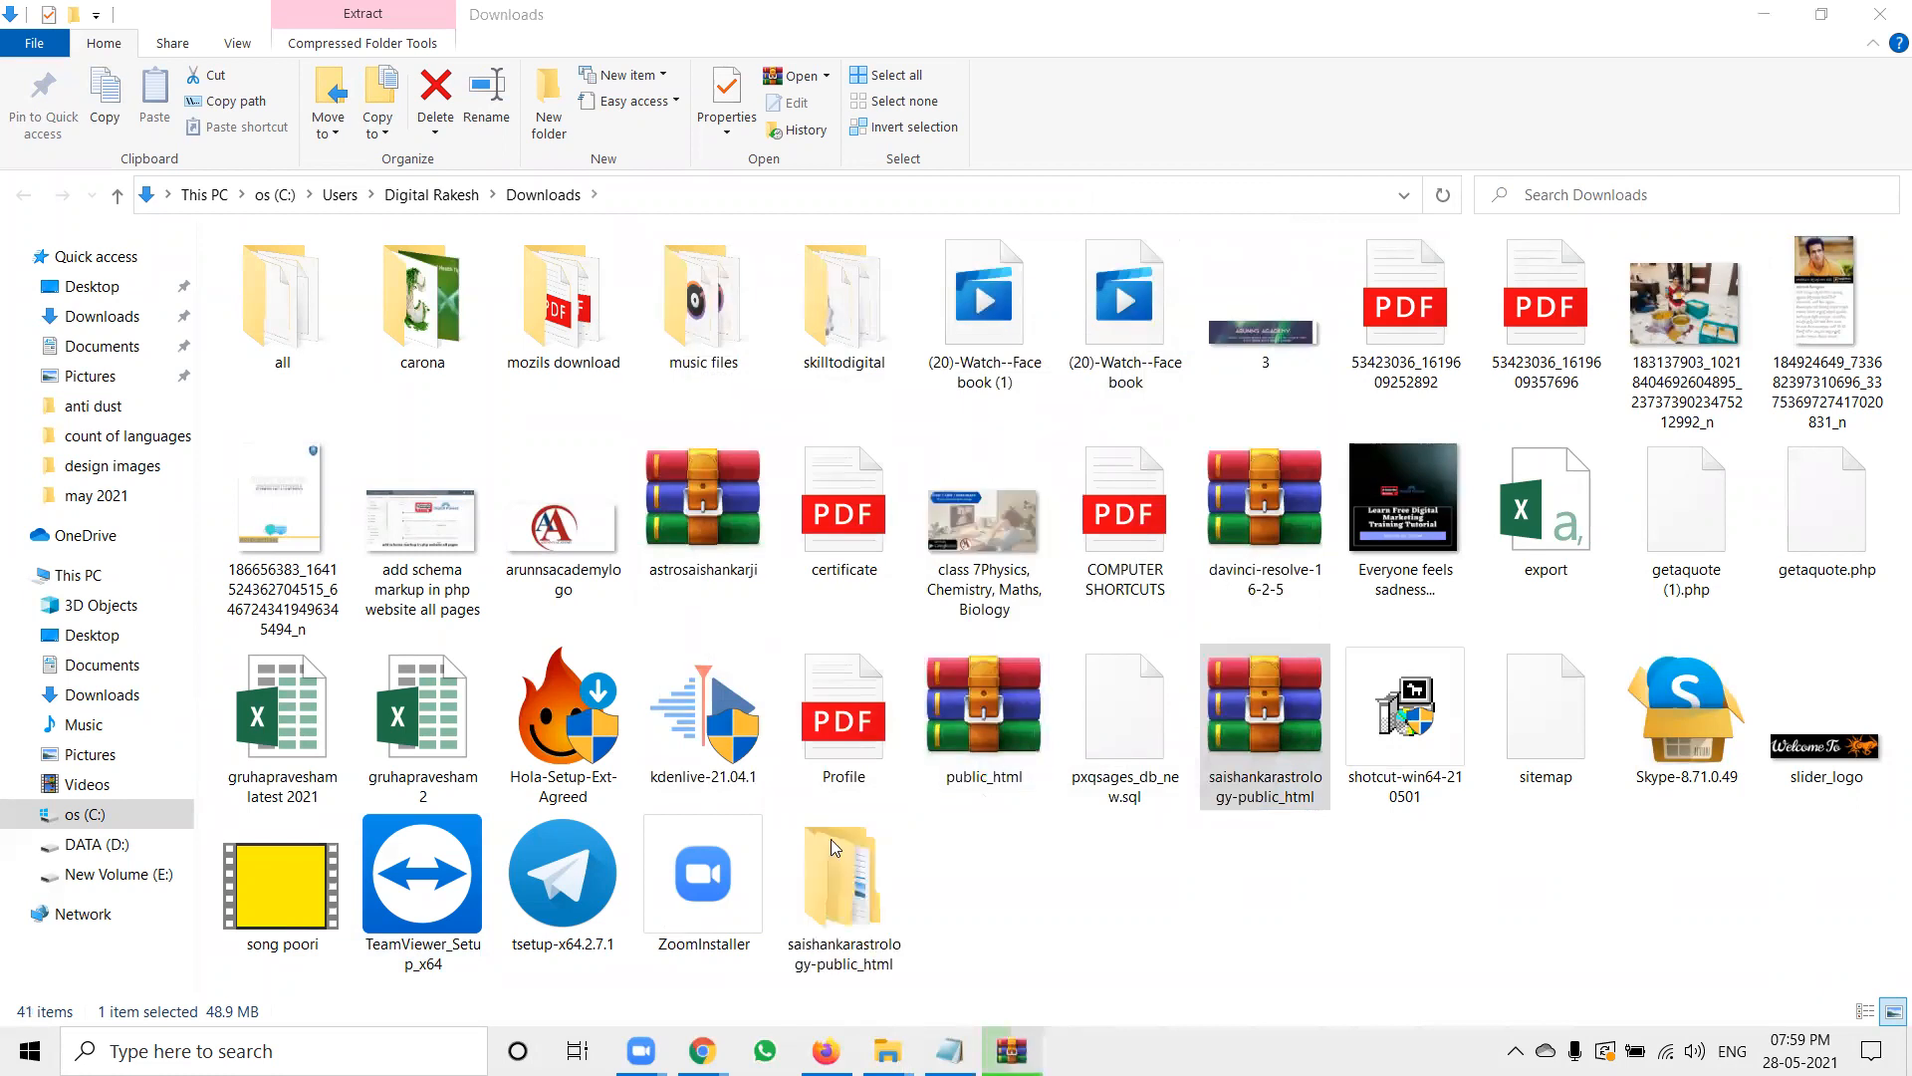
# Step: Inspect the extracted website files in public_html and its application/views subfolder, return to public_html and minimize the file window
pyautogui.click(847, 354)
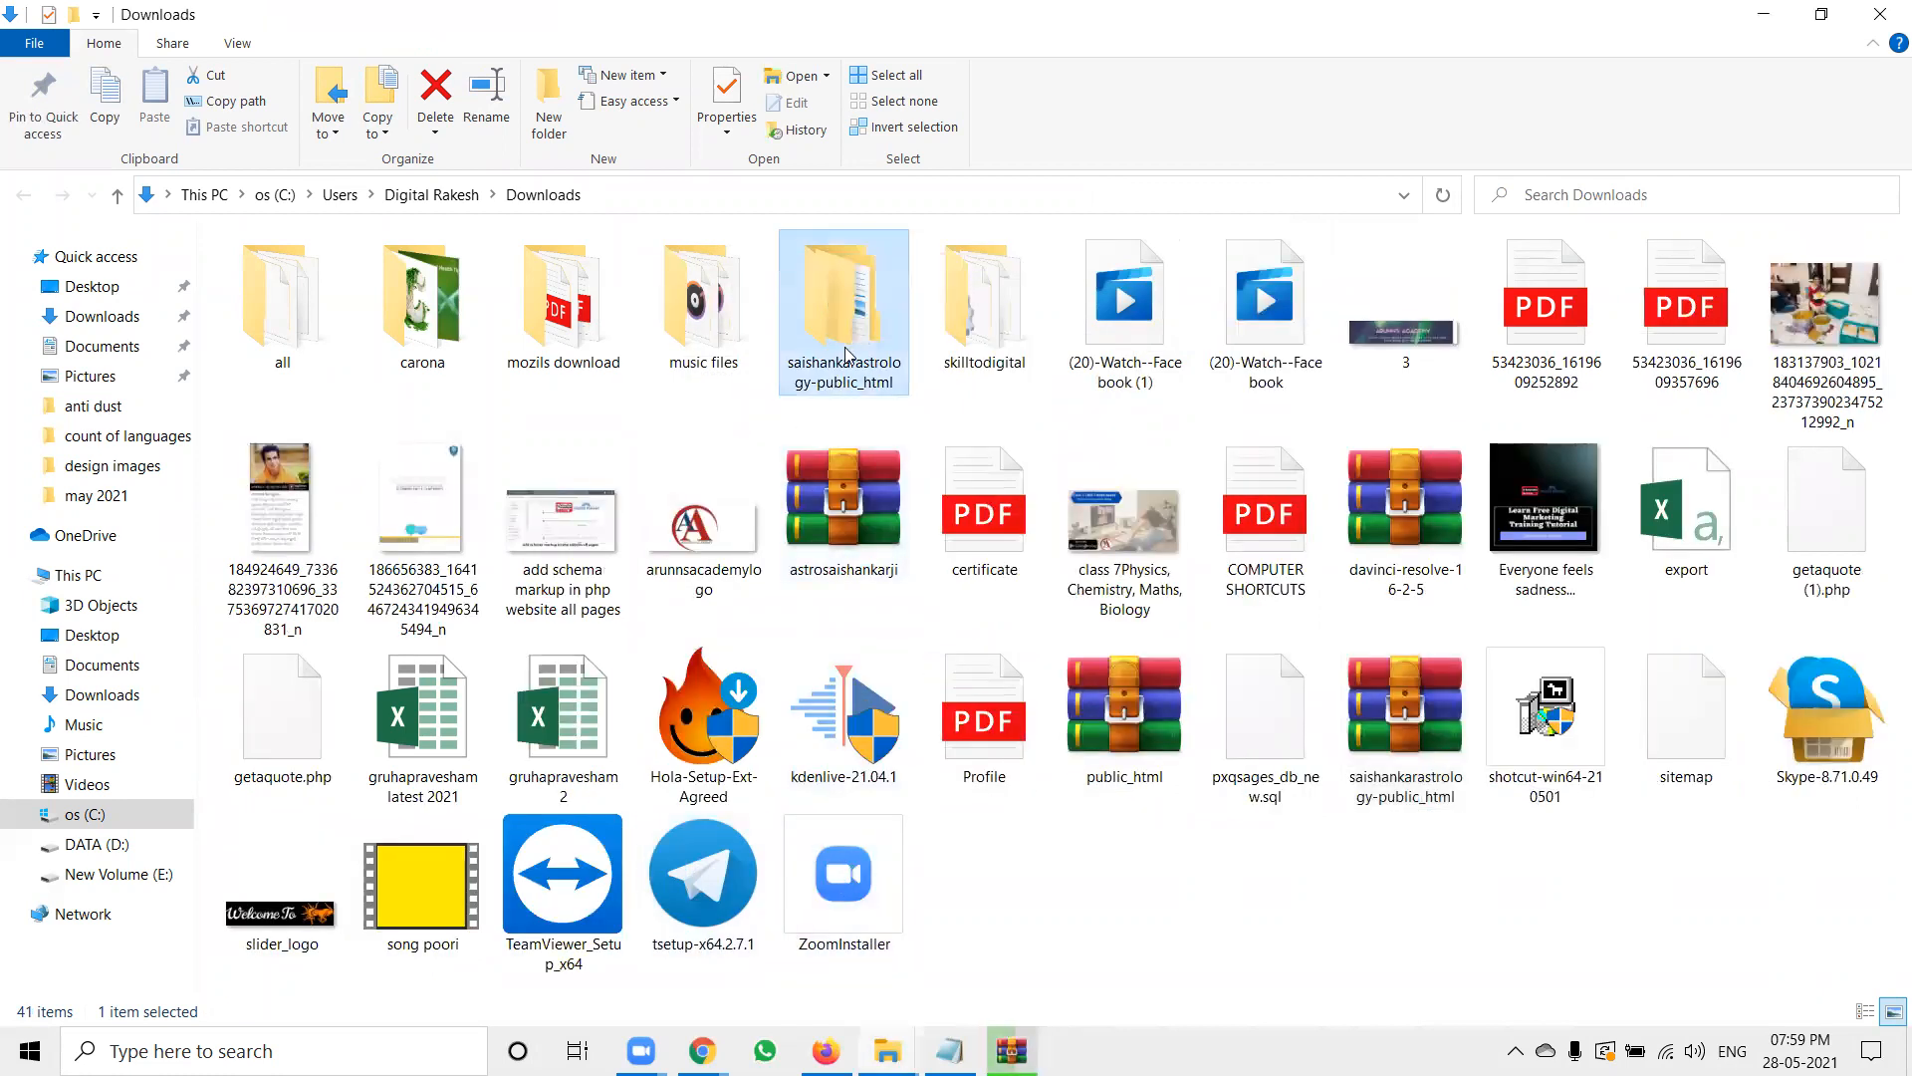
pyautogui.doubleClick(846, 353)
pyautogui.doubleClick(342, 282)
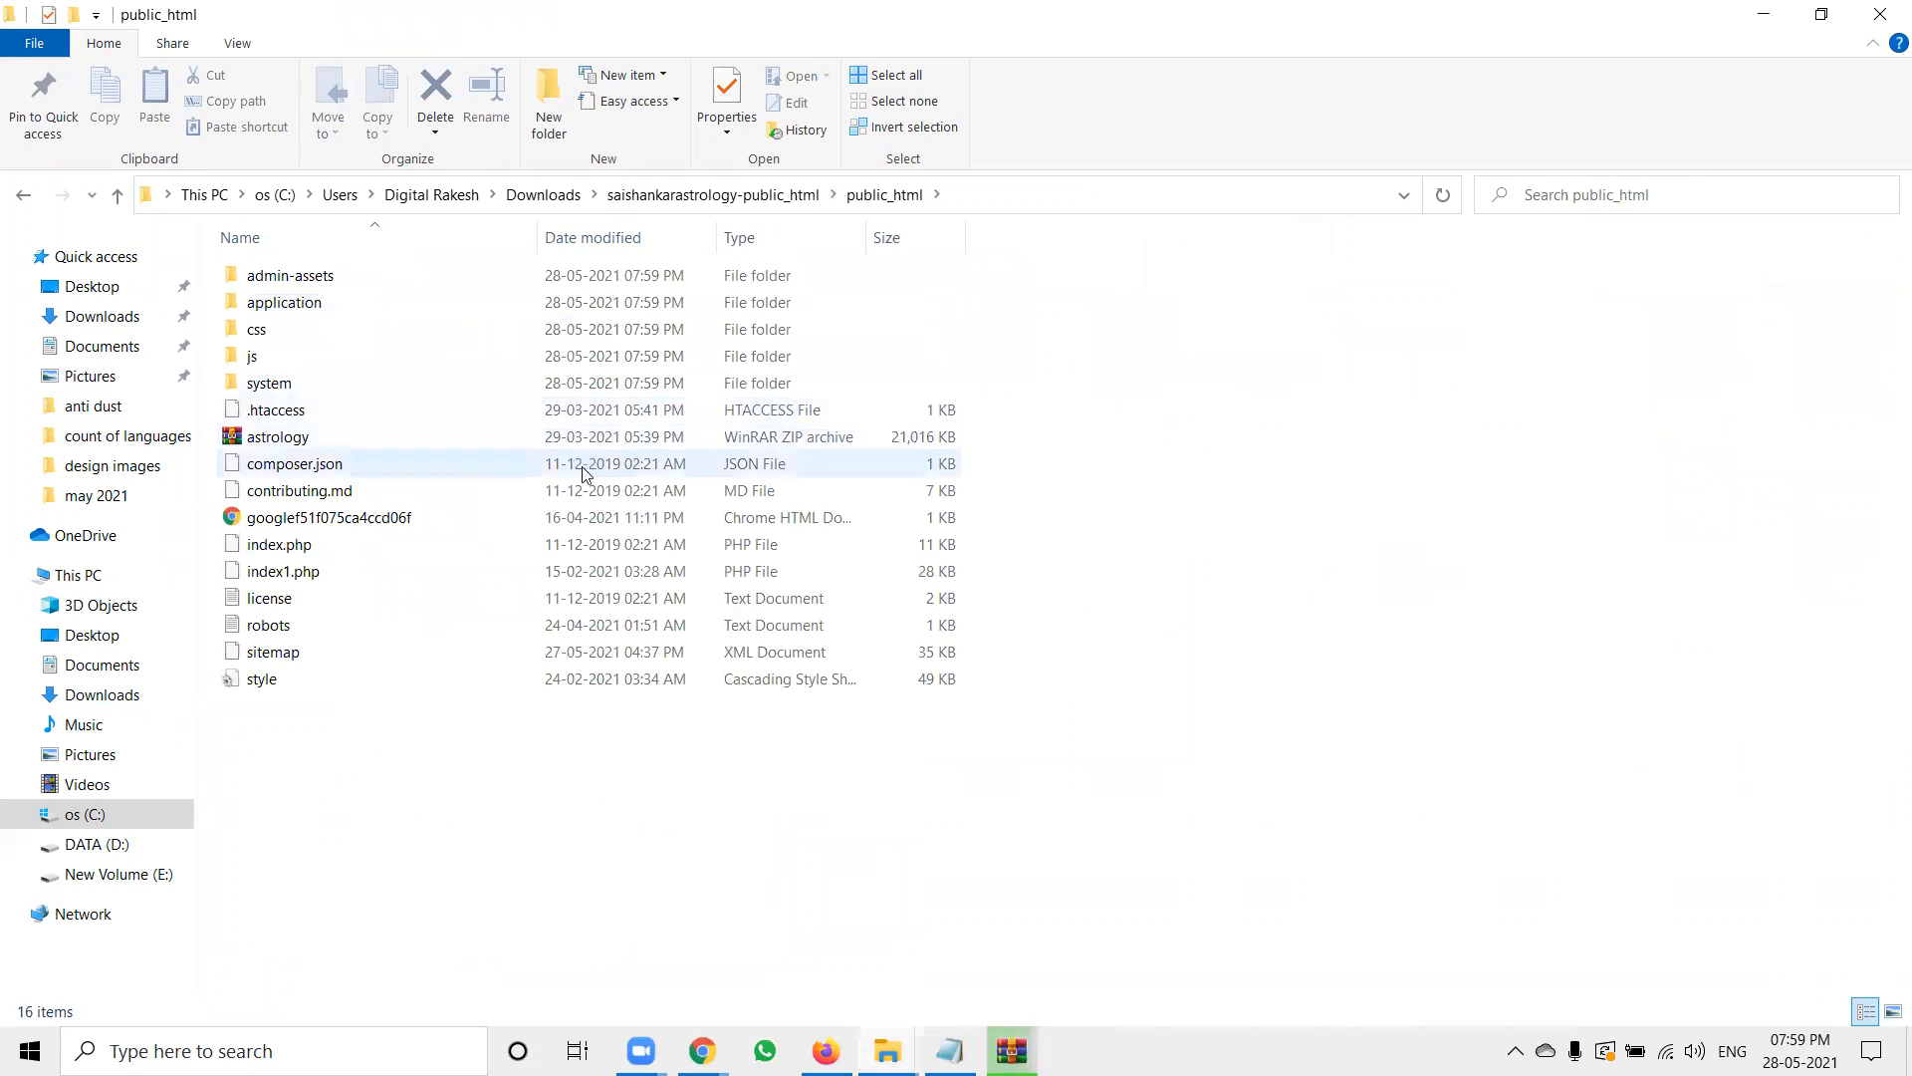
pyautogui.doubleClick(349, 331)
pyautogui.doubleClick(321, 578)
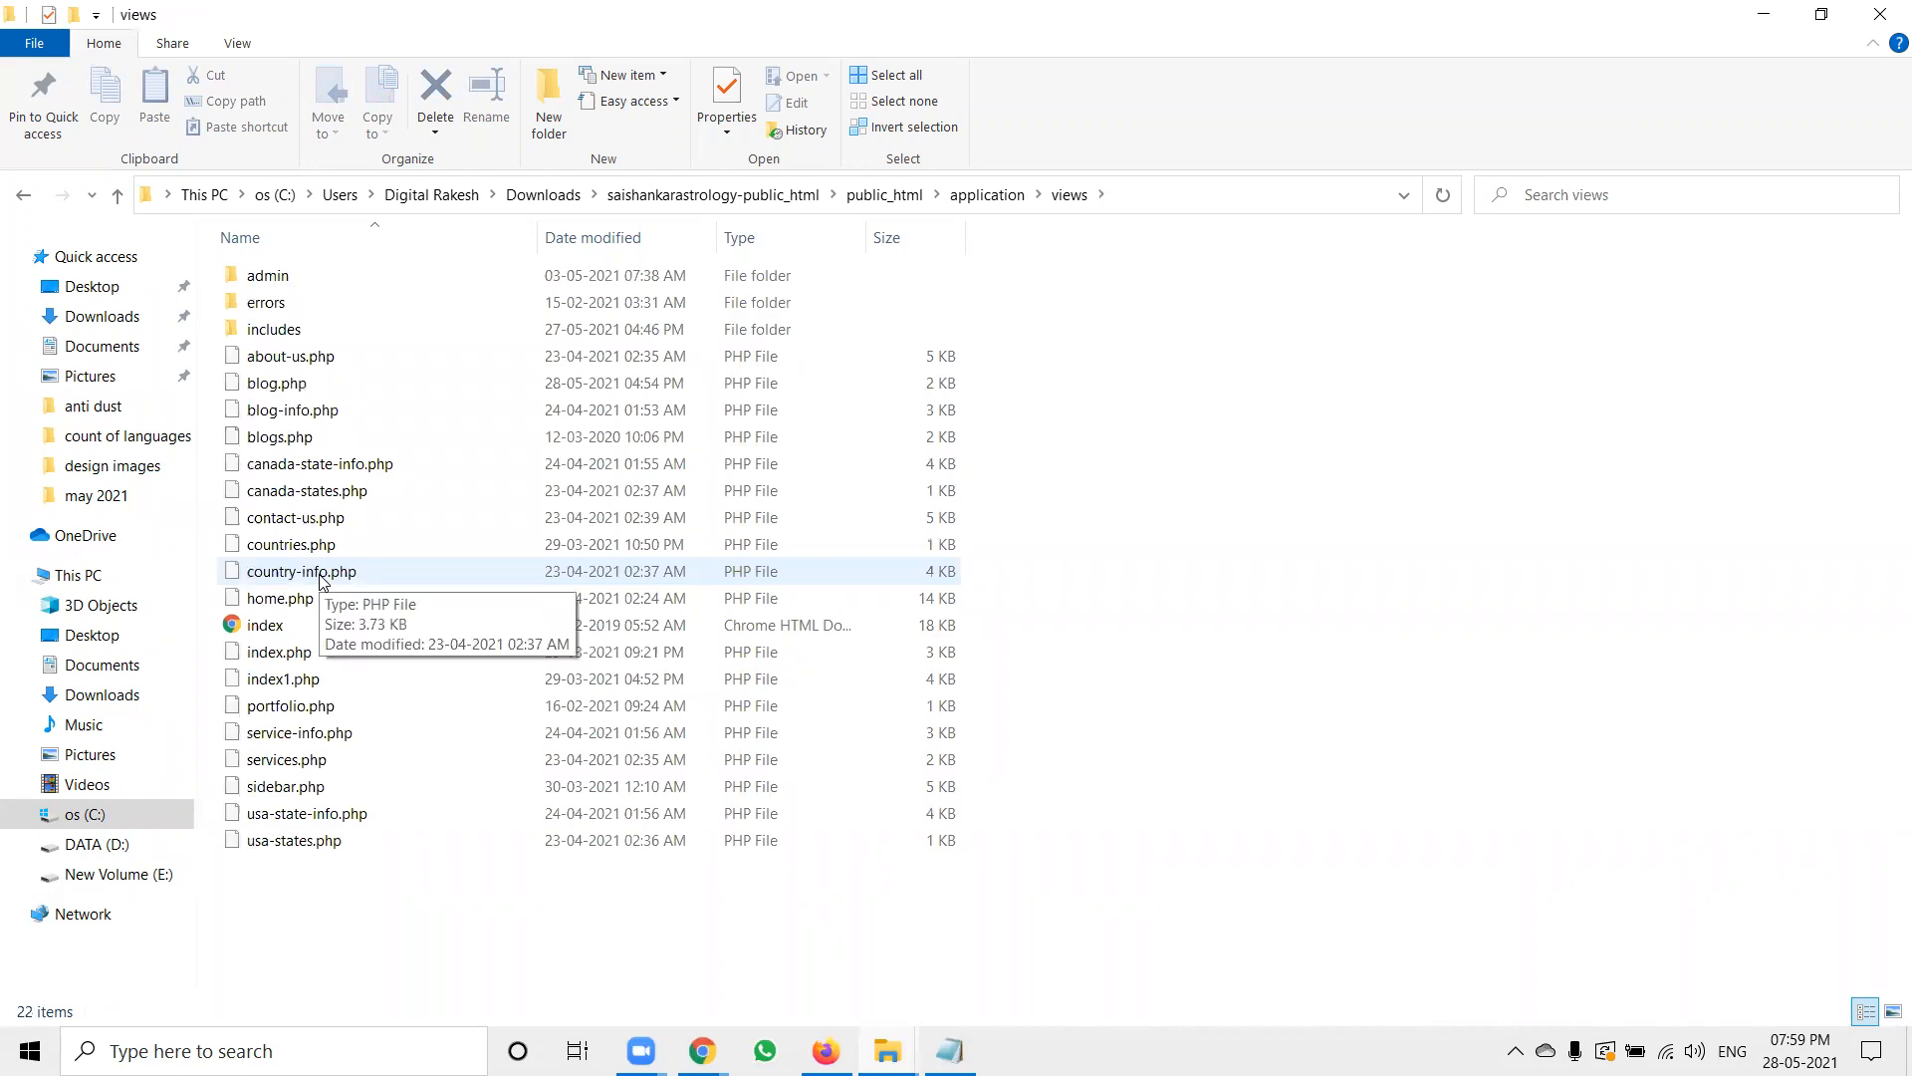
pyautogui.click(25, 200)
pyautogui.click(25, 196)
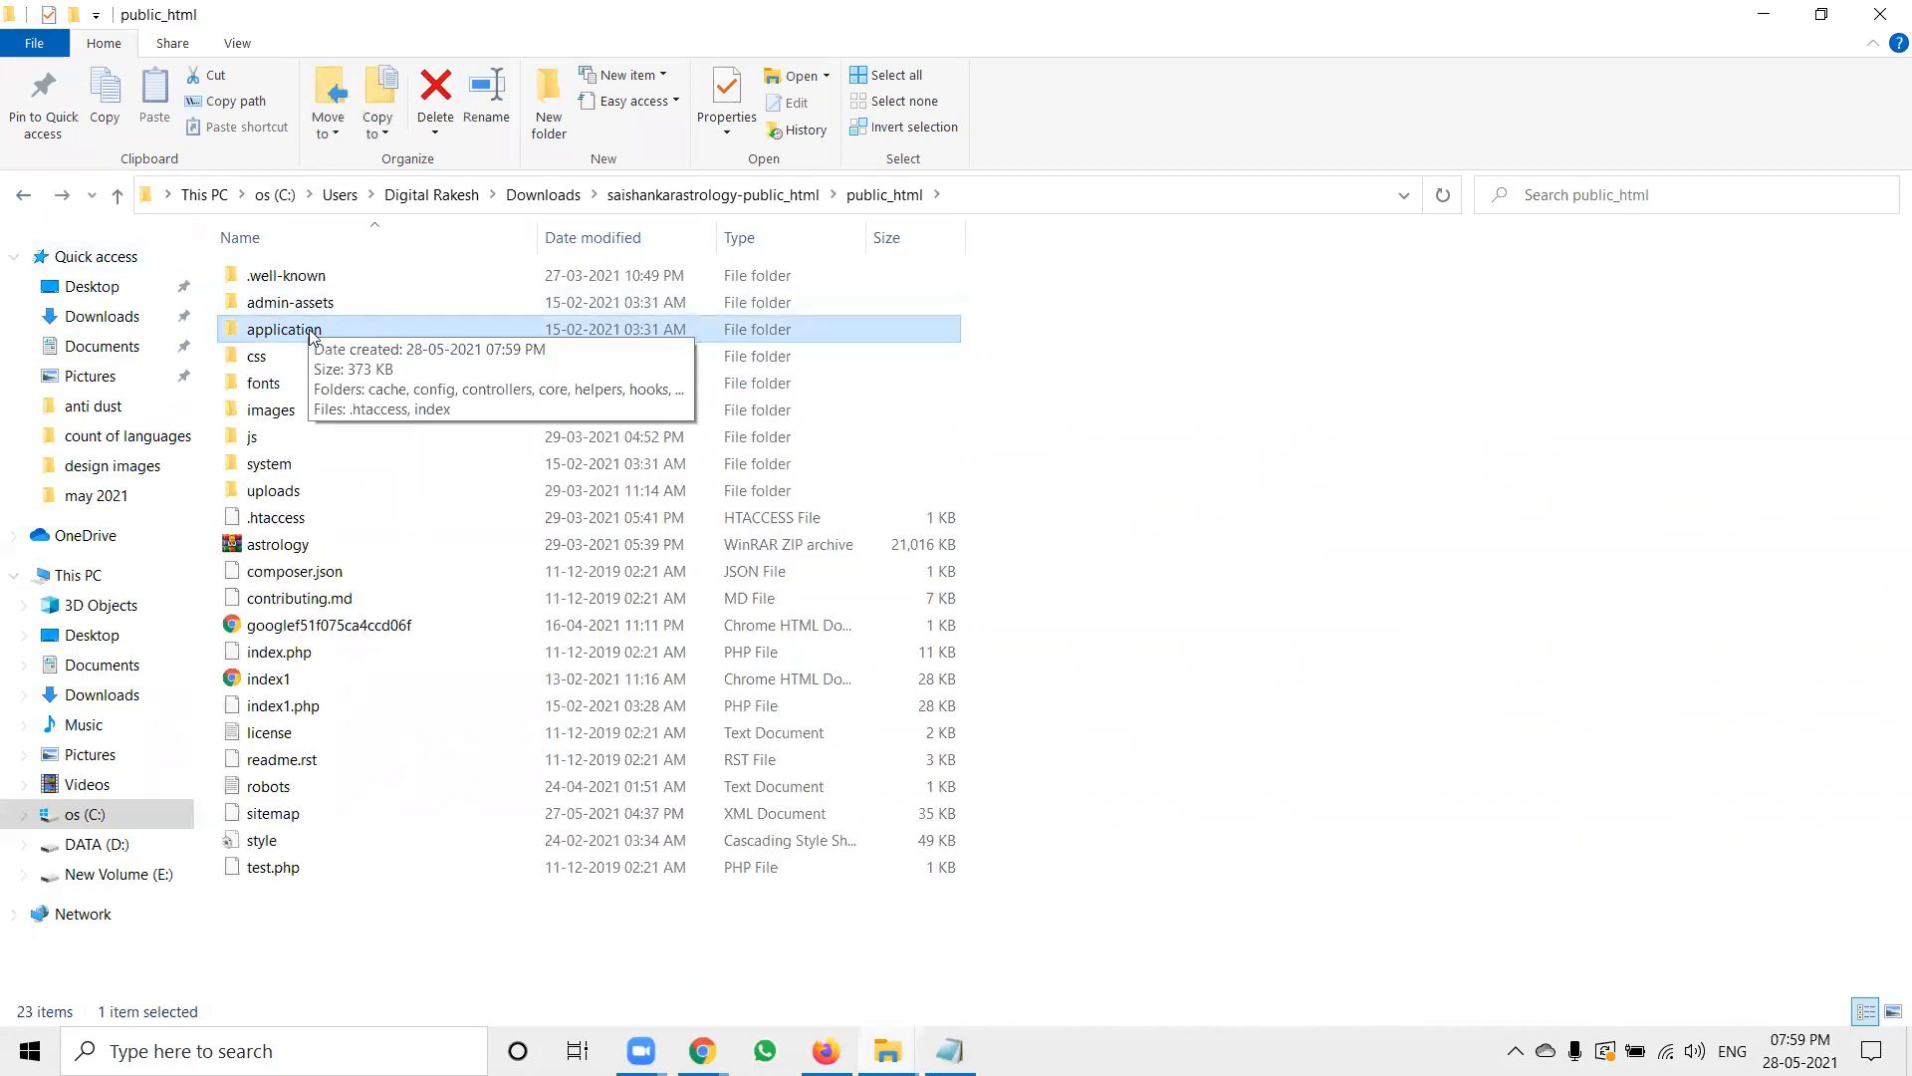
pyautogui.click(1764, 14)
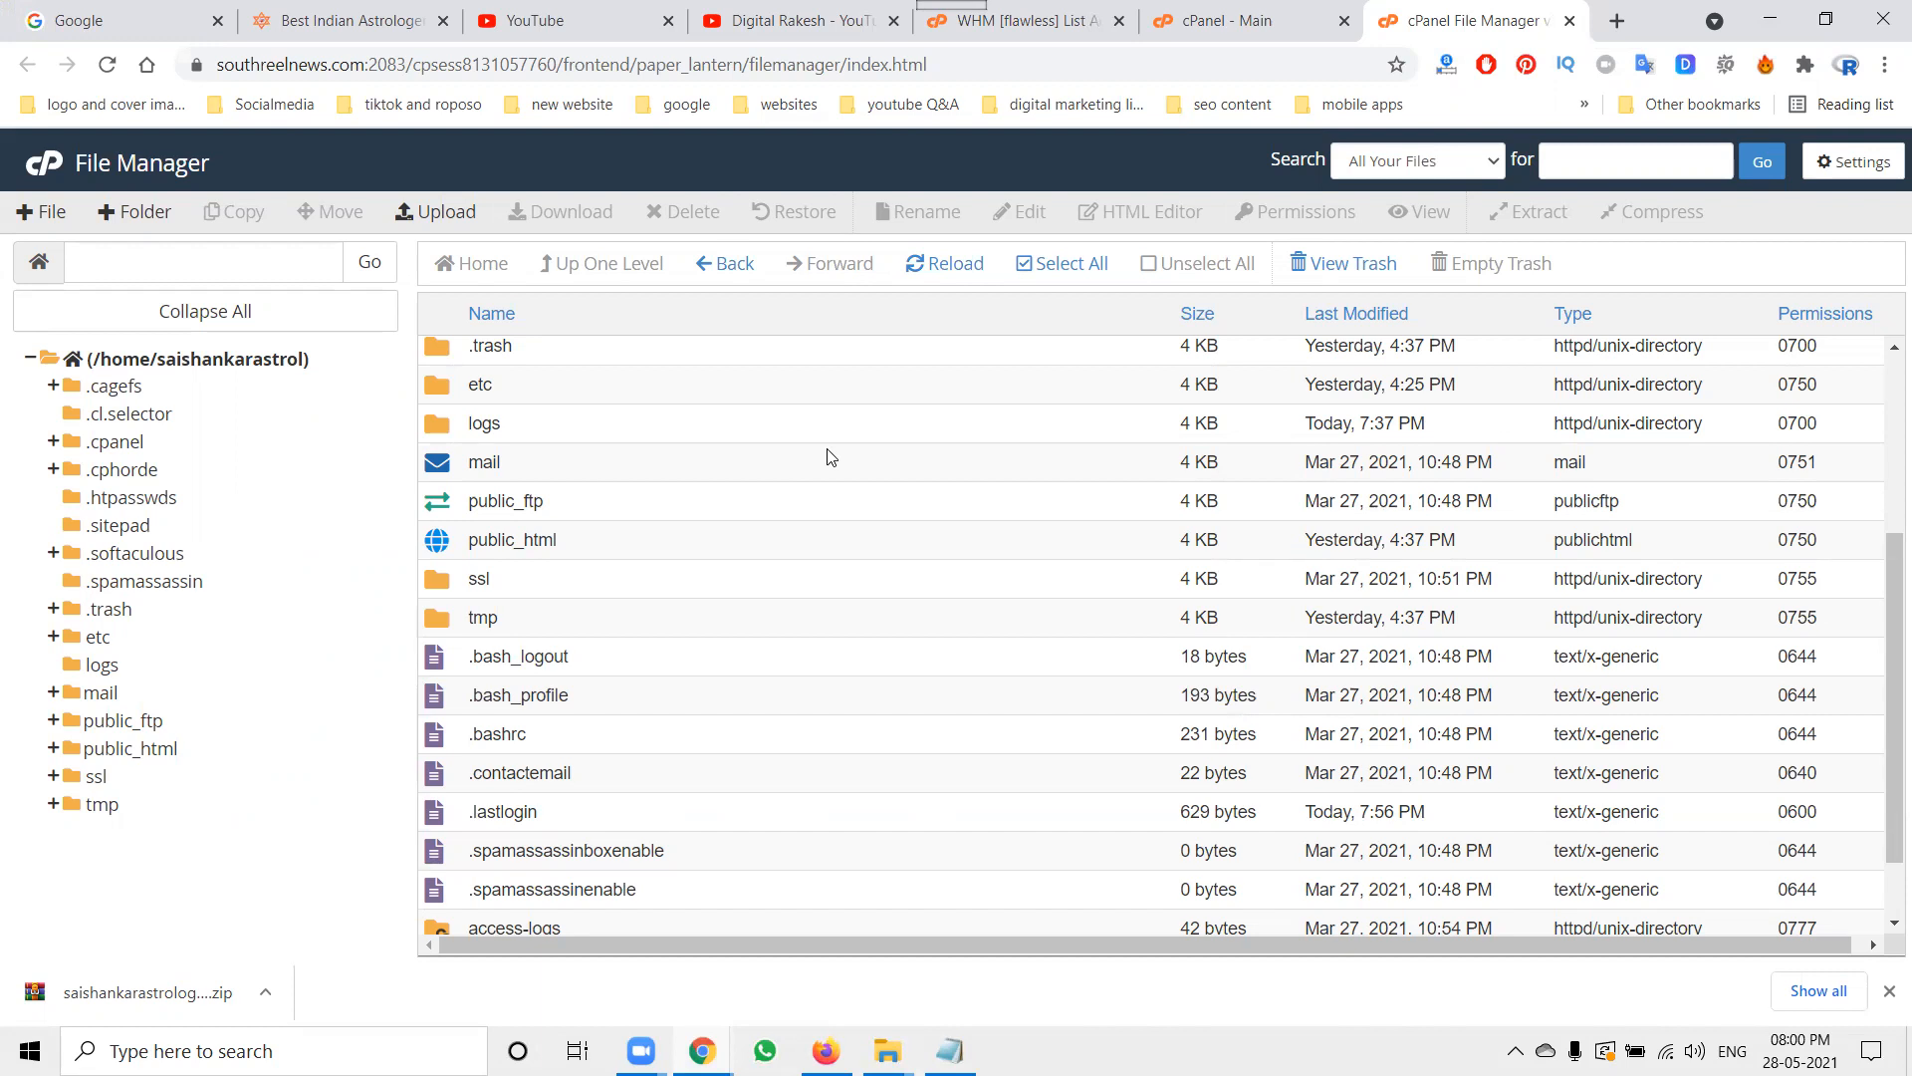
# Step: Reopen File Manager from the cPanel main page and review the public_html folder and its parent home directory
pyautogui.click(1235, 20)
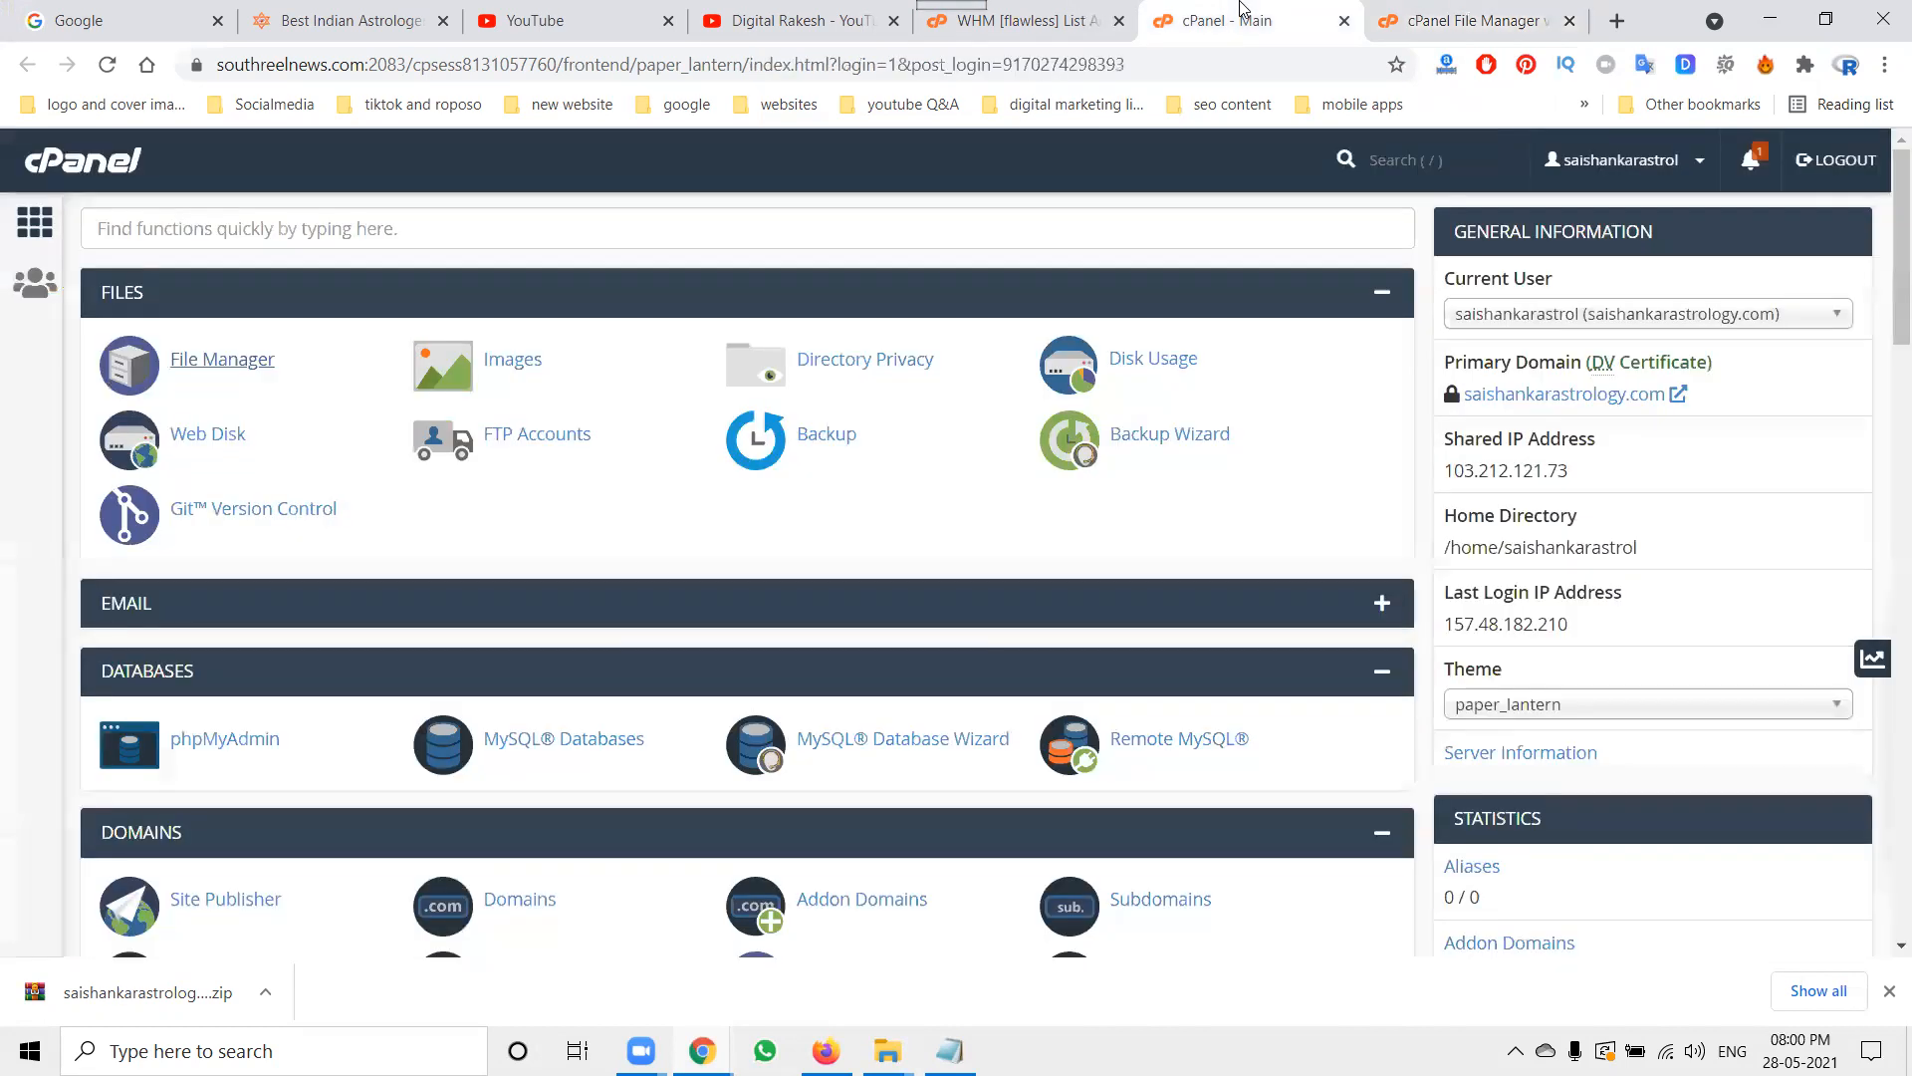
pyautogui.click(182, 374)
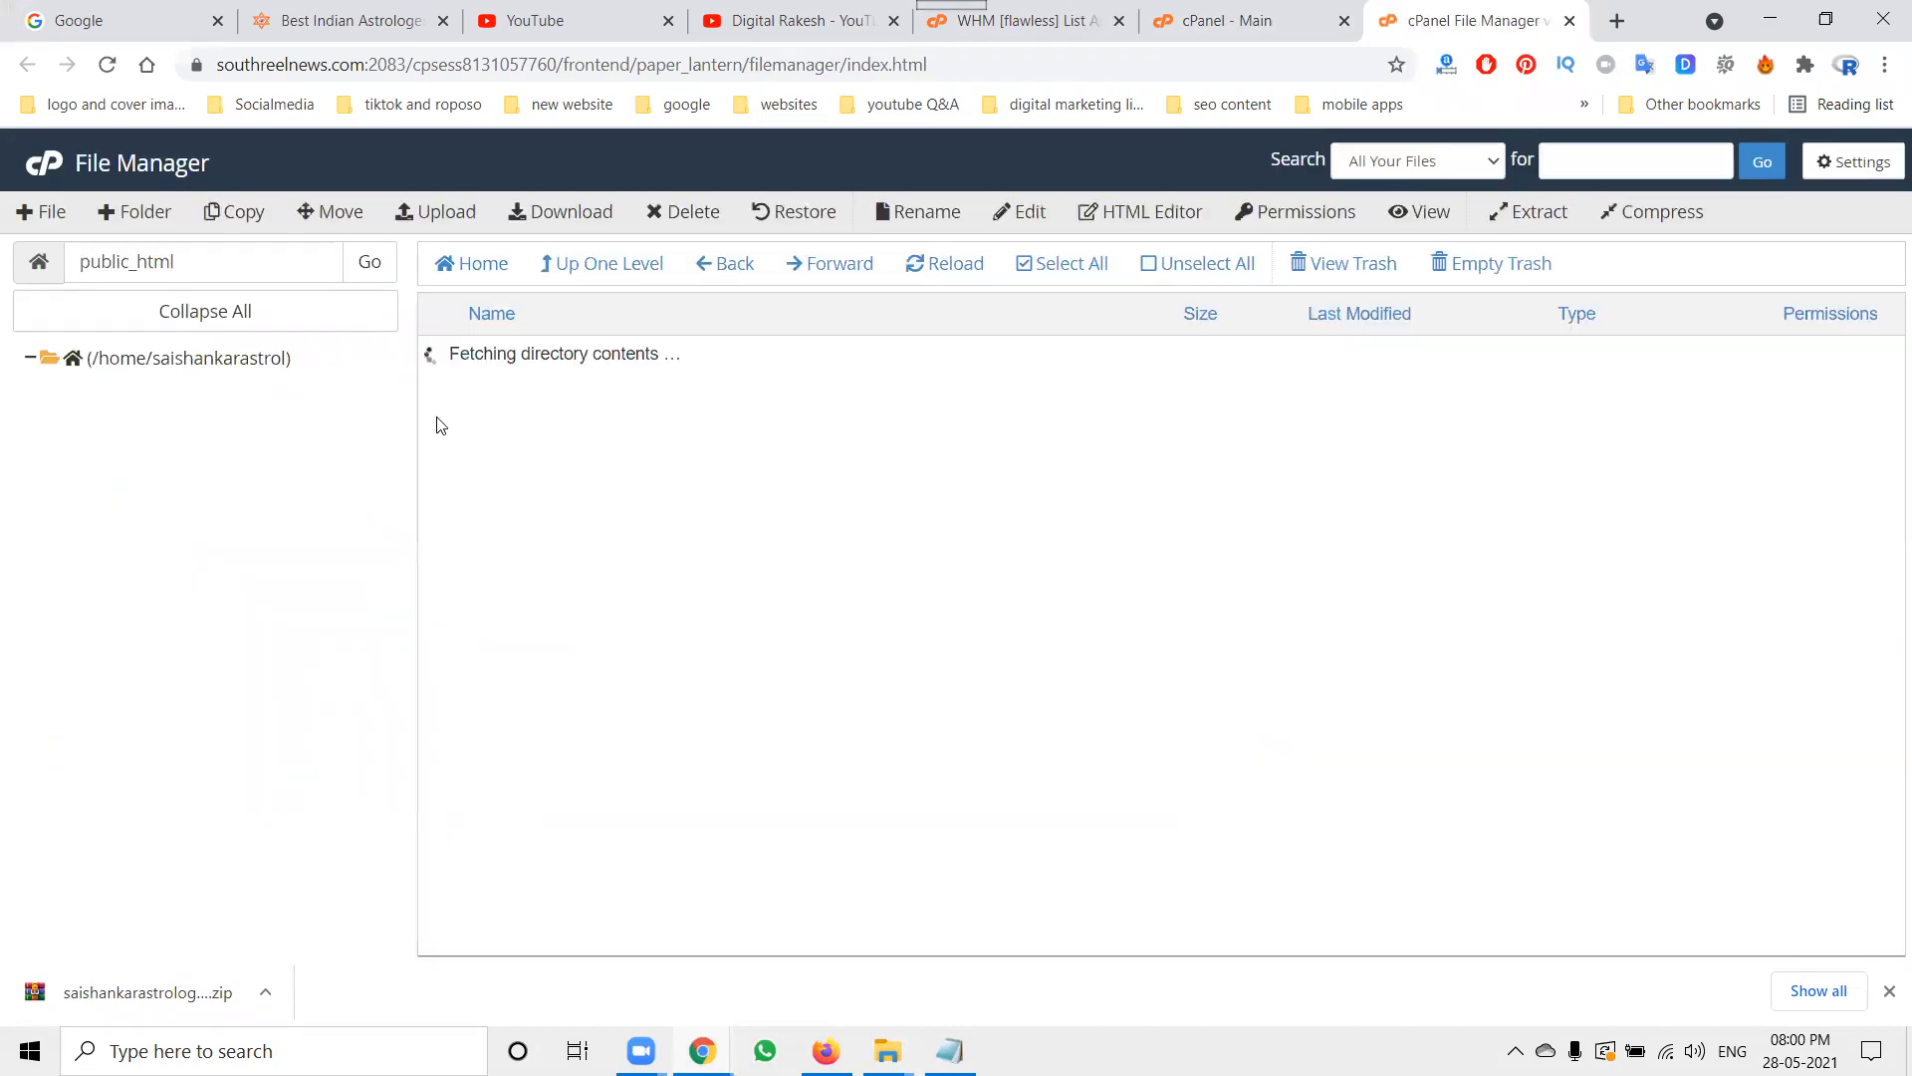
pyautogui.click(607, 263)
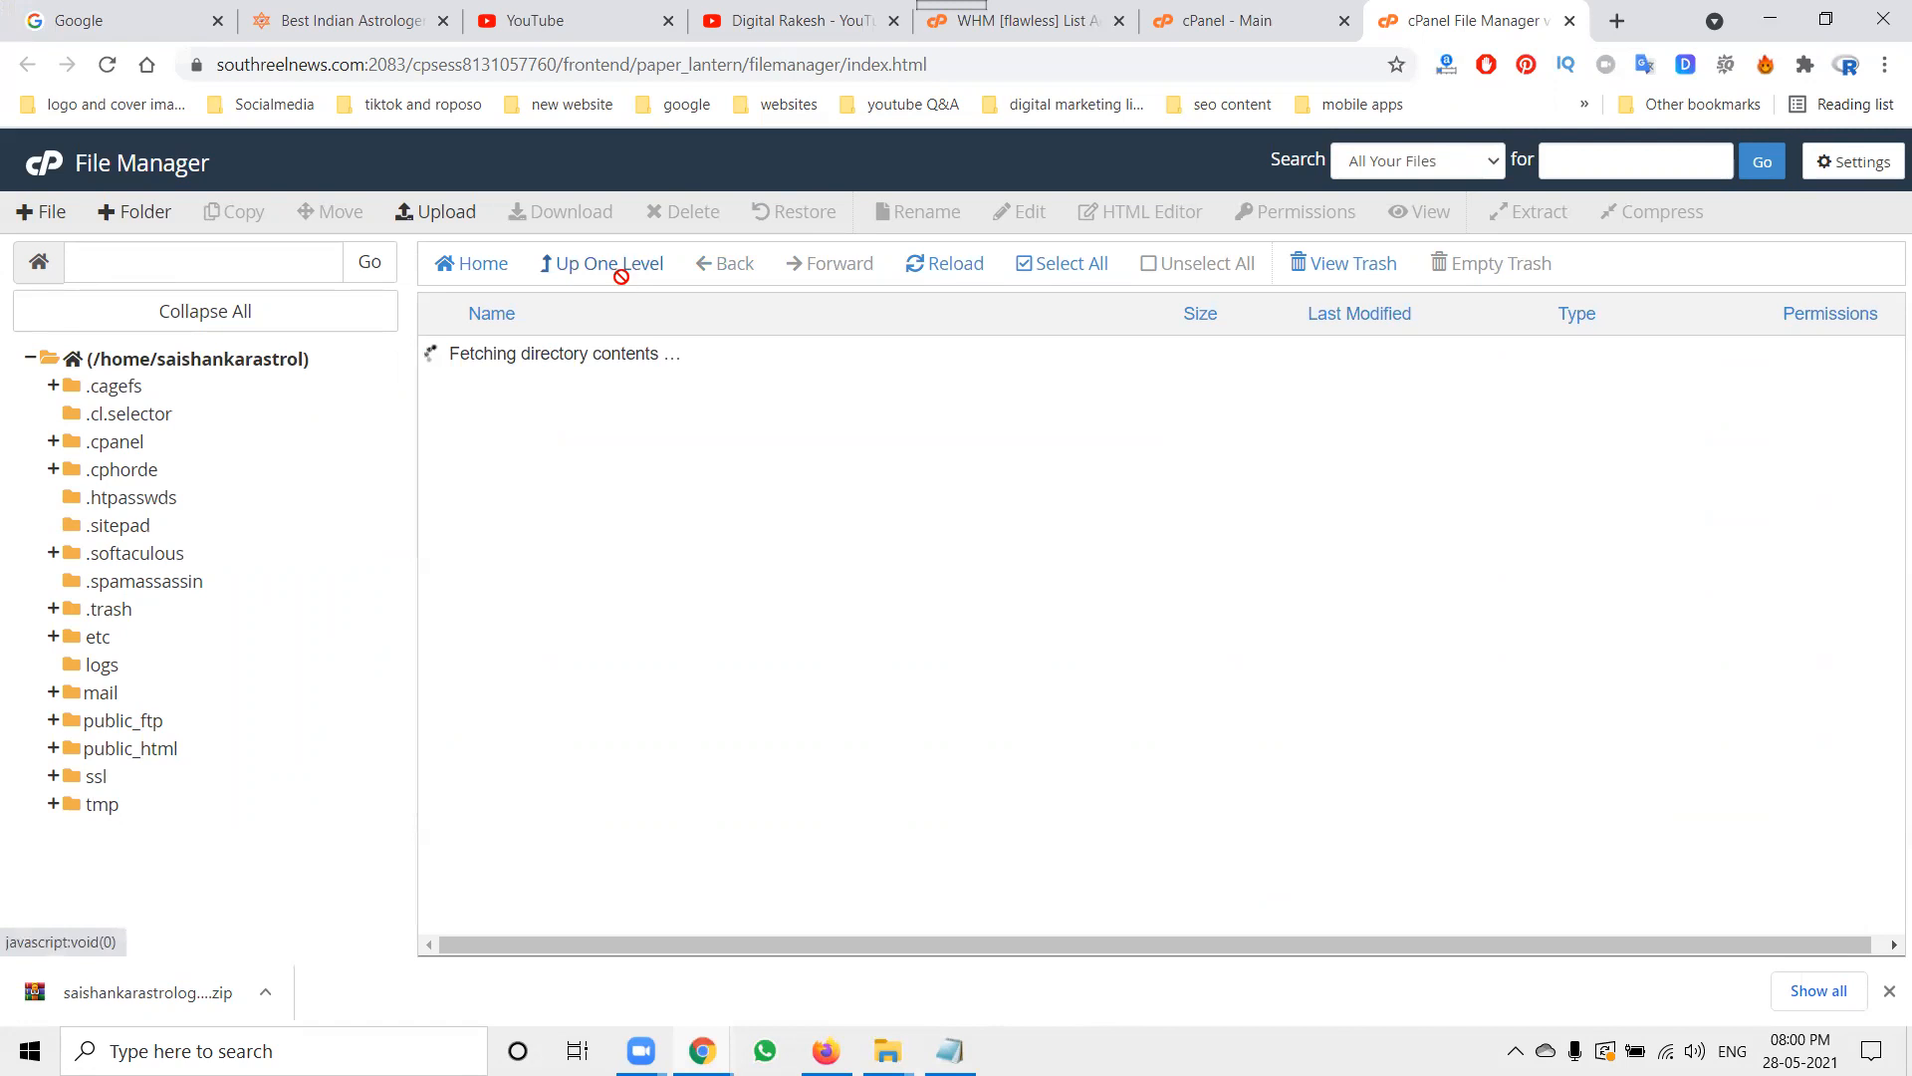
pyautogui.scroll(-2, 514, 669)
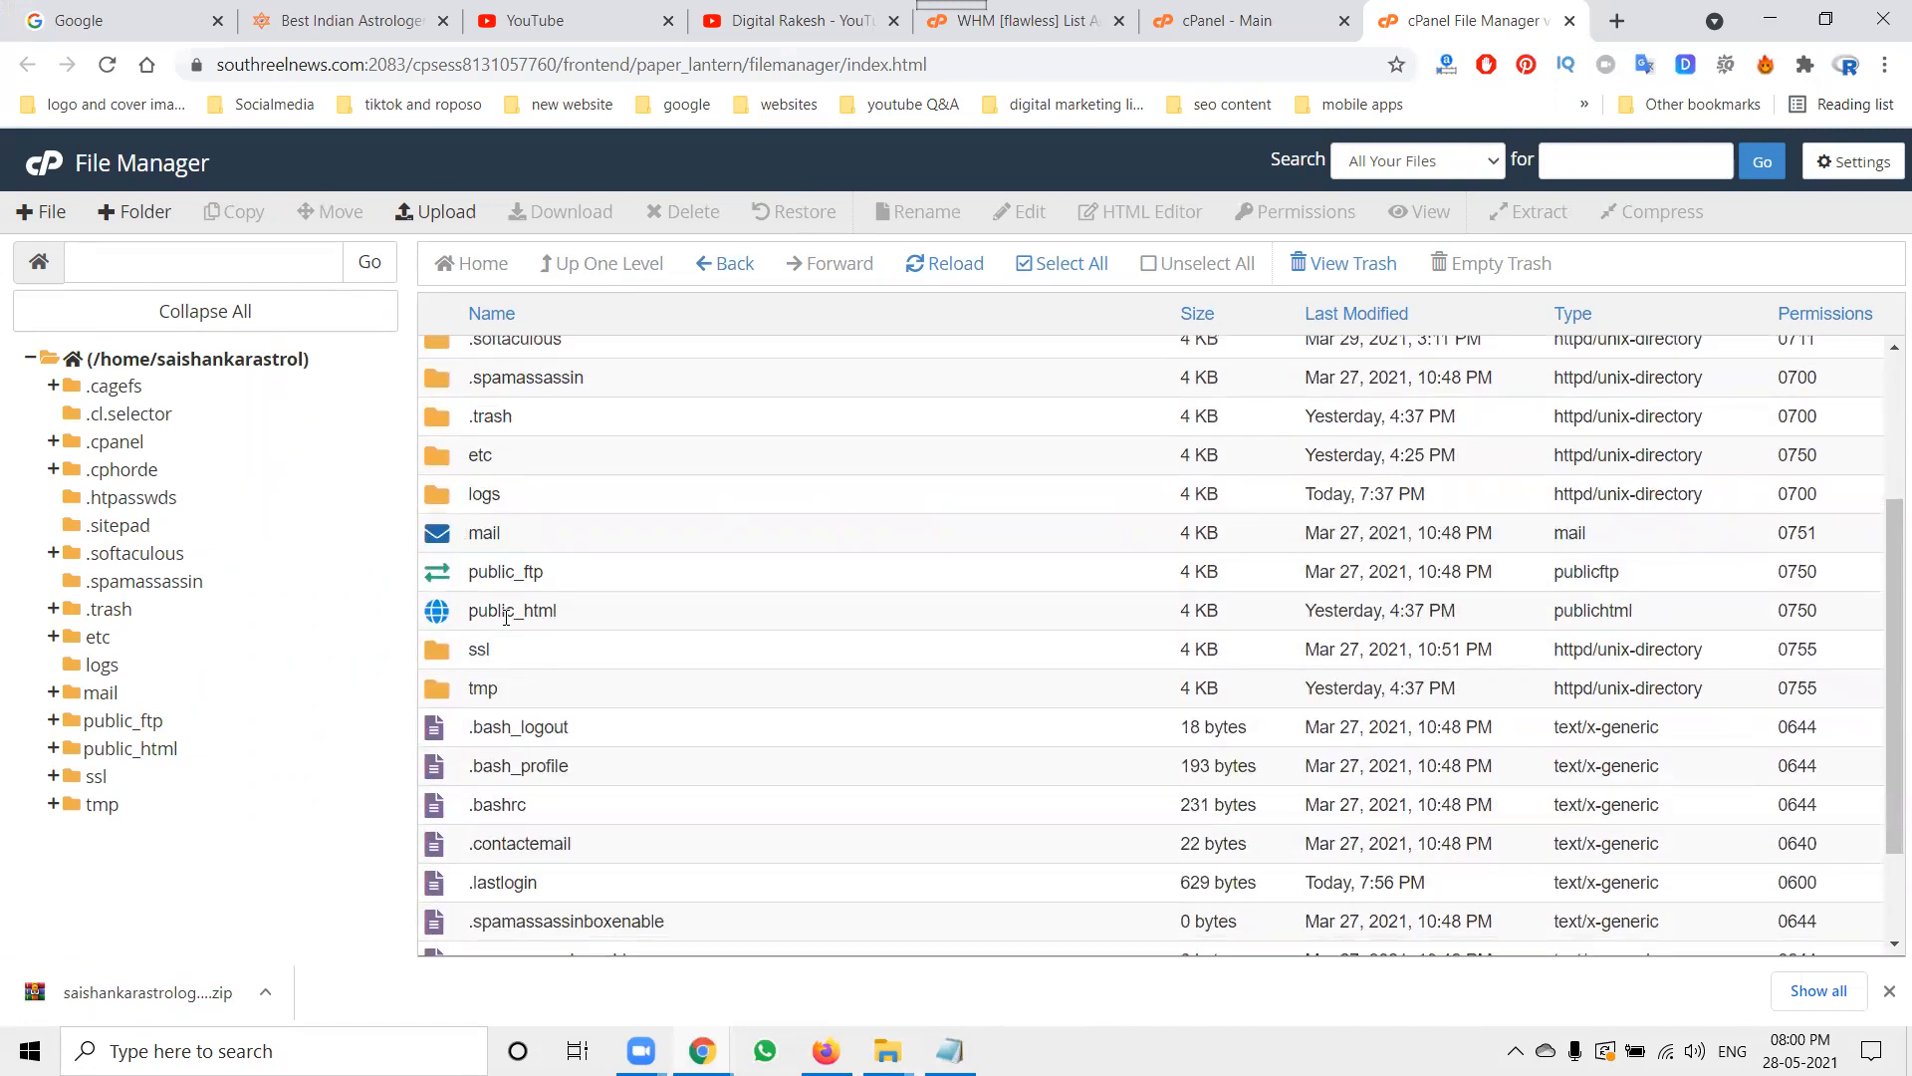
pyautogui.doubleClick(598, 609)
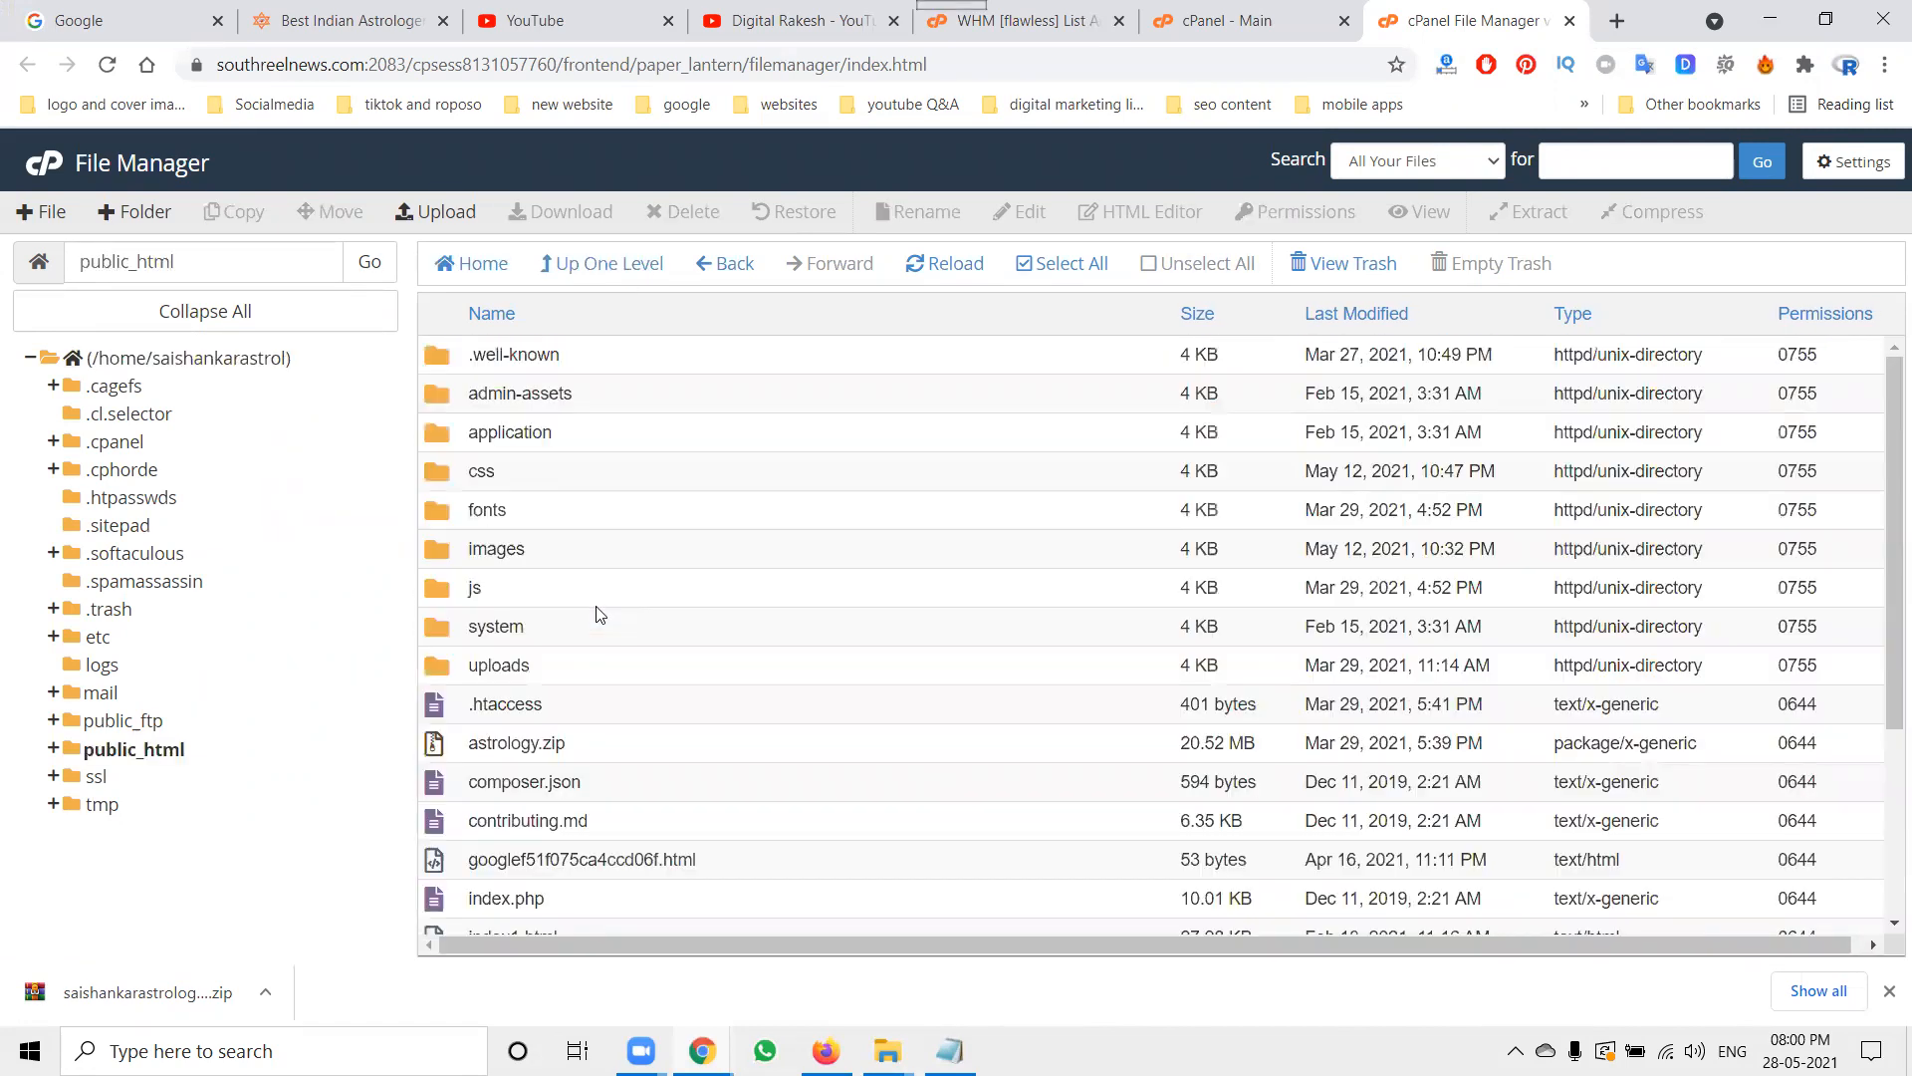
pyautogui.click(587, 265)
pyautogui.scroll(-1, 510, 709)
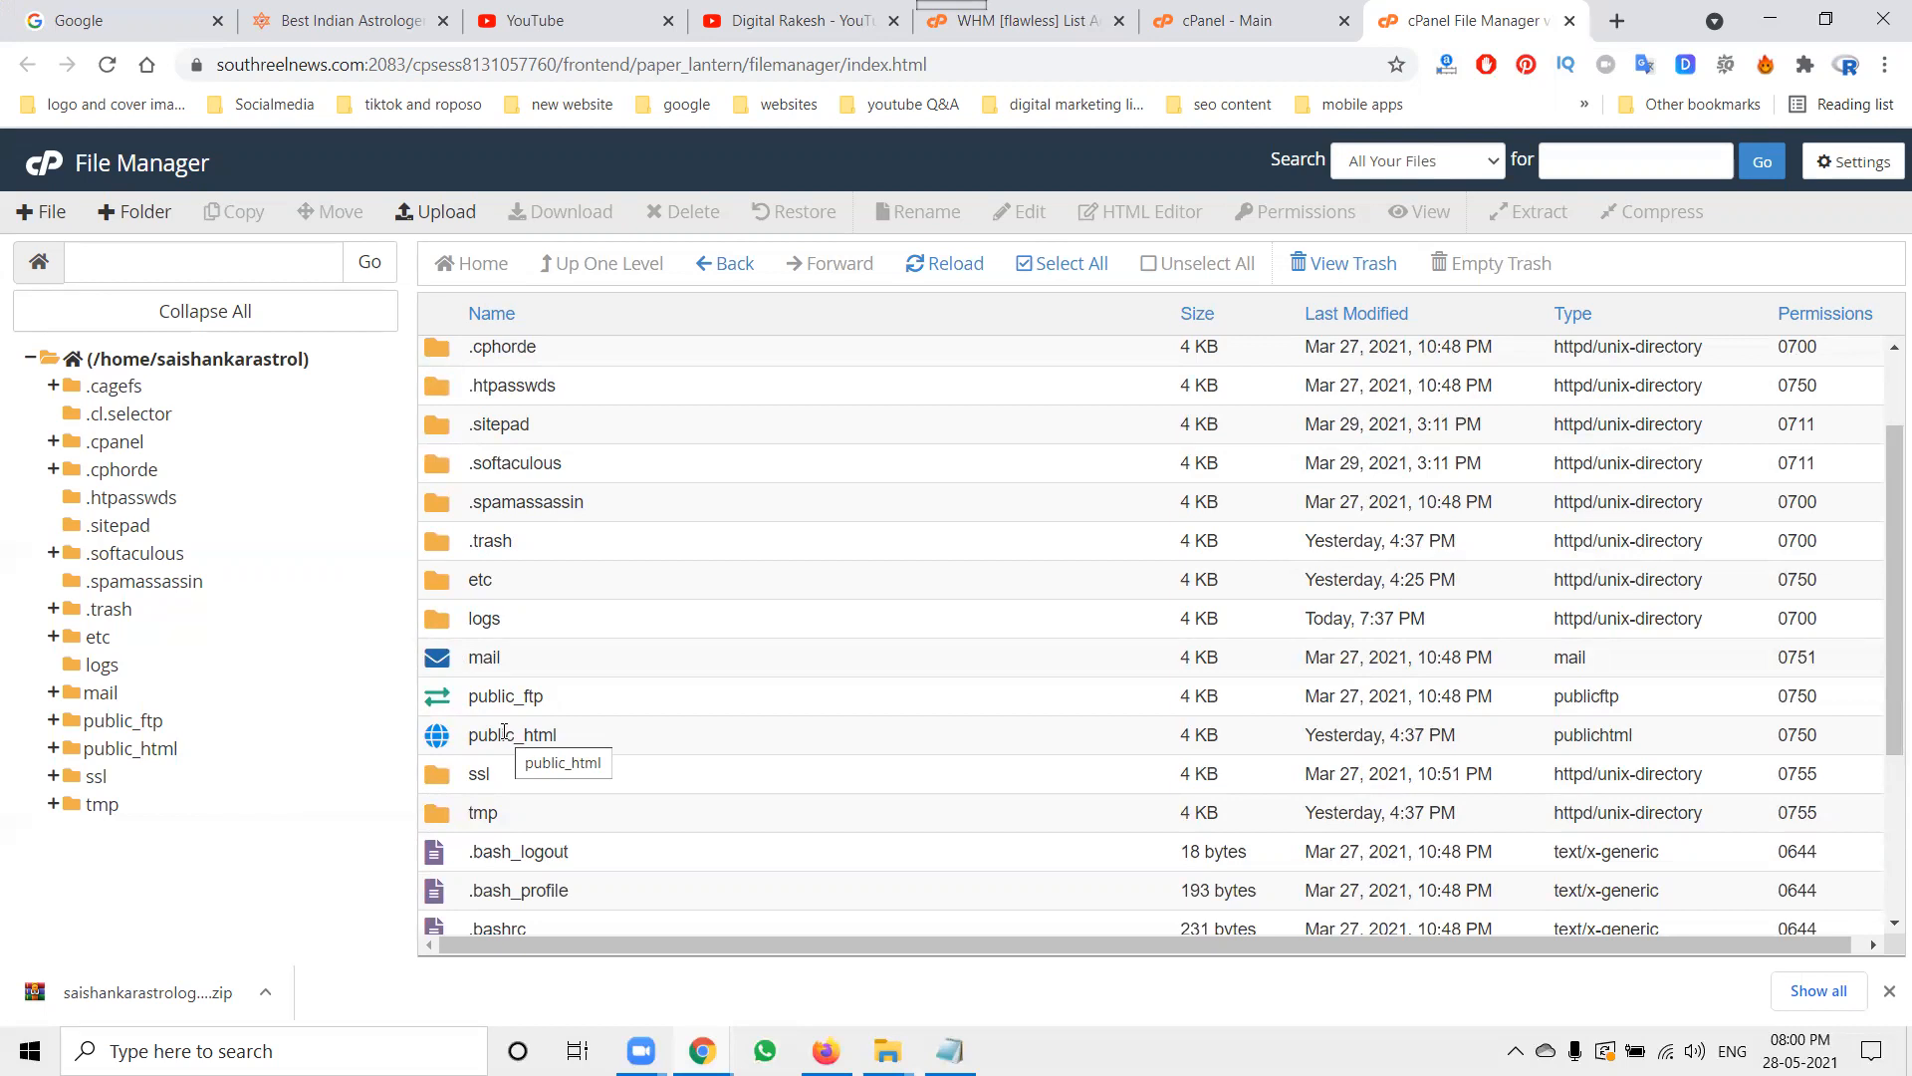
# Step: Return to the YouTube channel's videos page
pyautogui.click(827, 12)
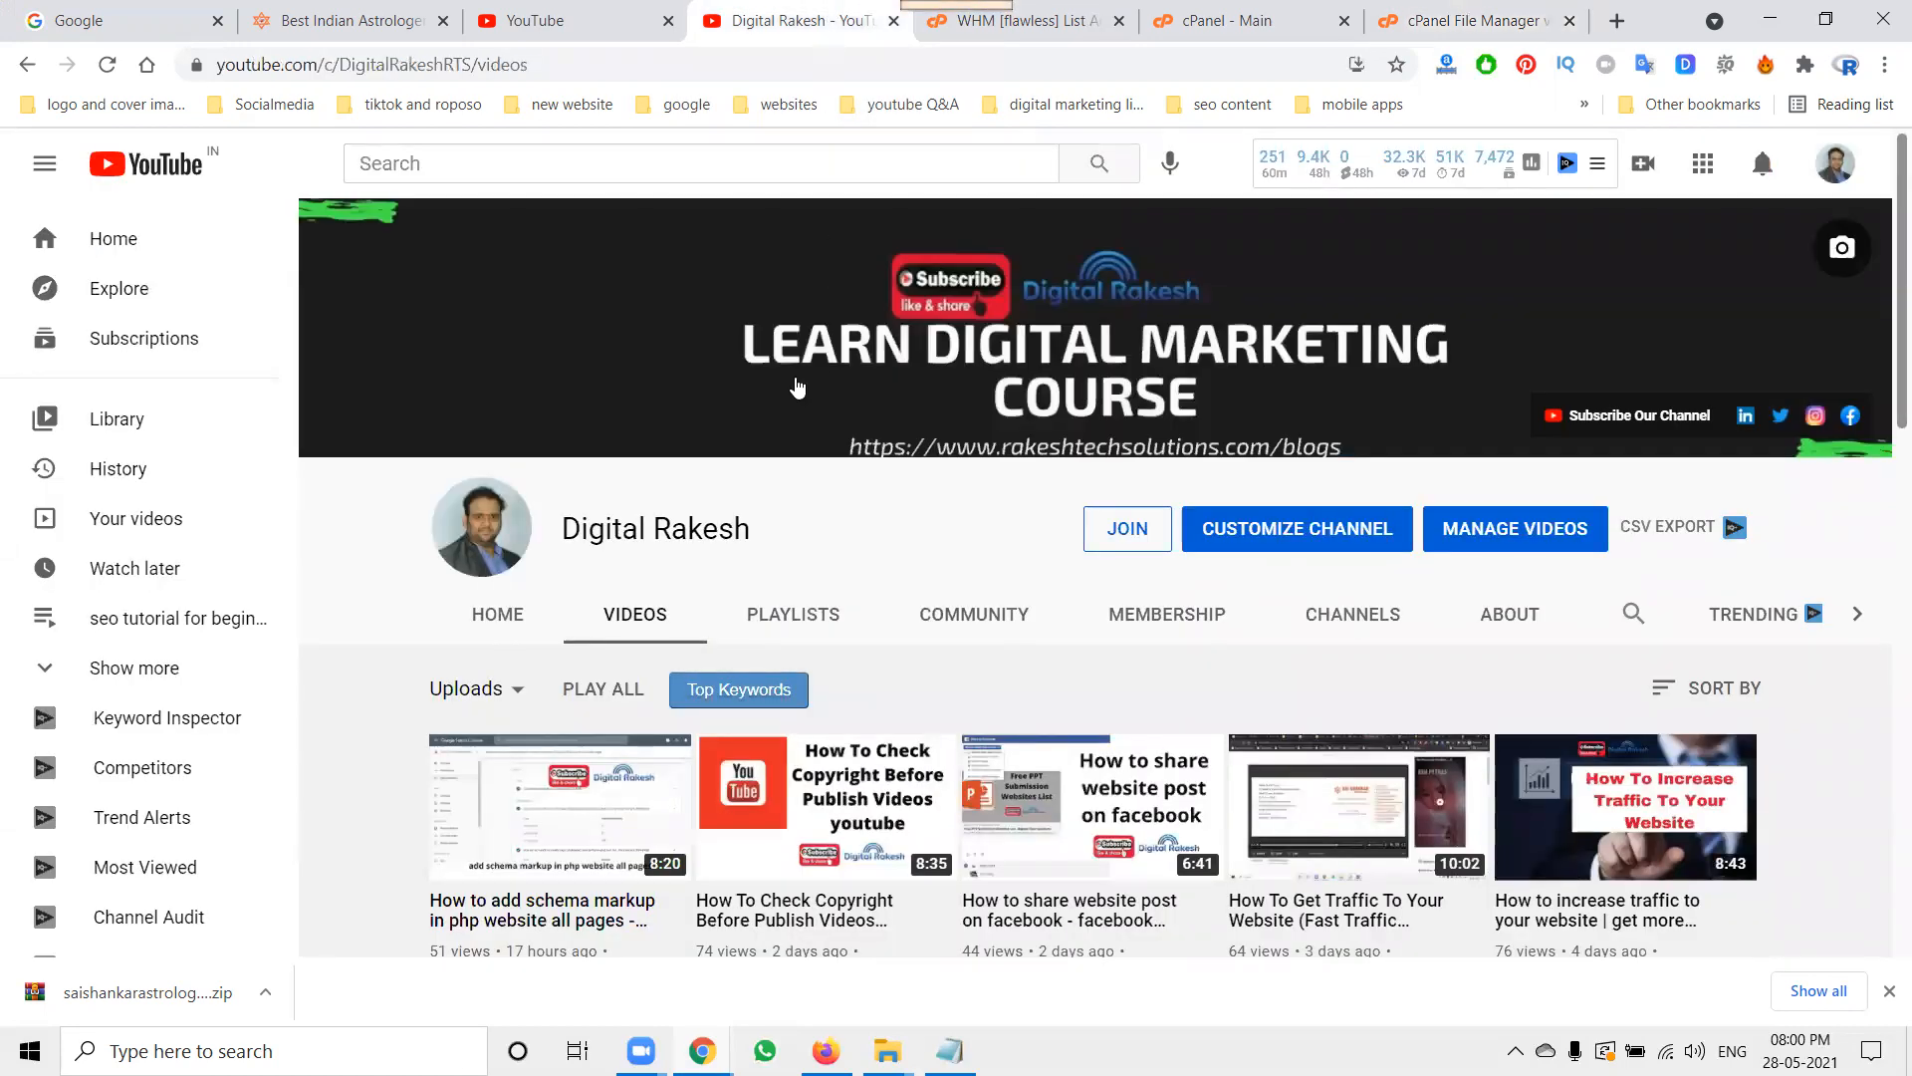